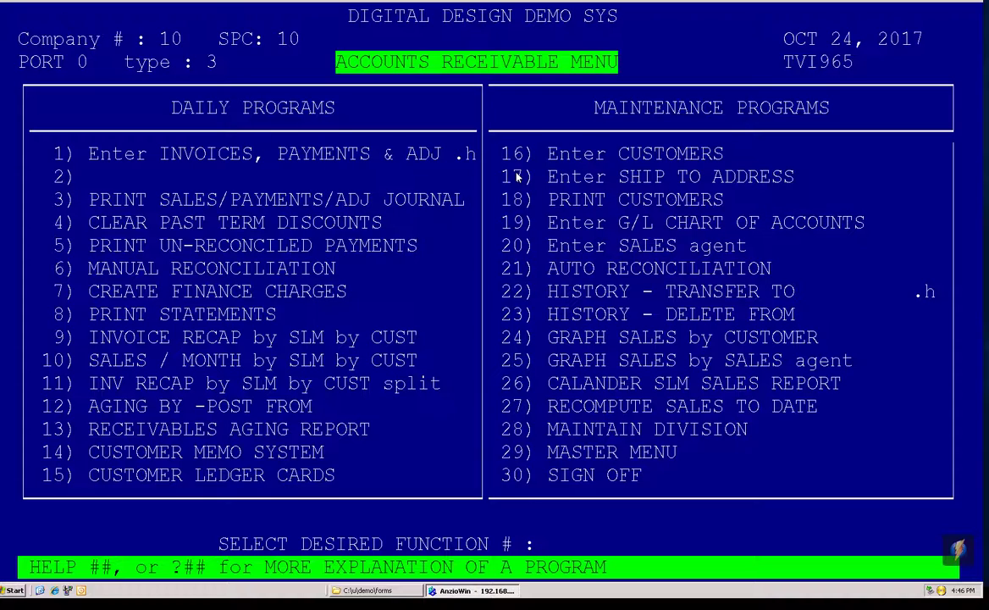
- Open the customer entry program and load the record for America's Service Line by its customer number
{"action": "type", "text": "16"}
{"action": "key", "text": "Return"}
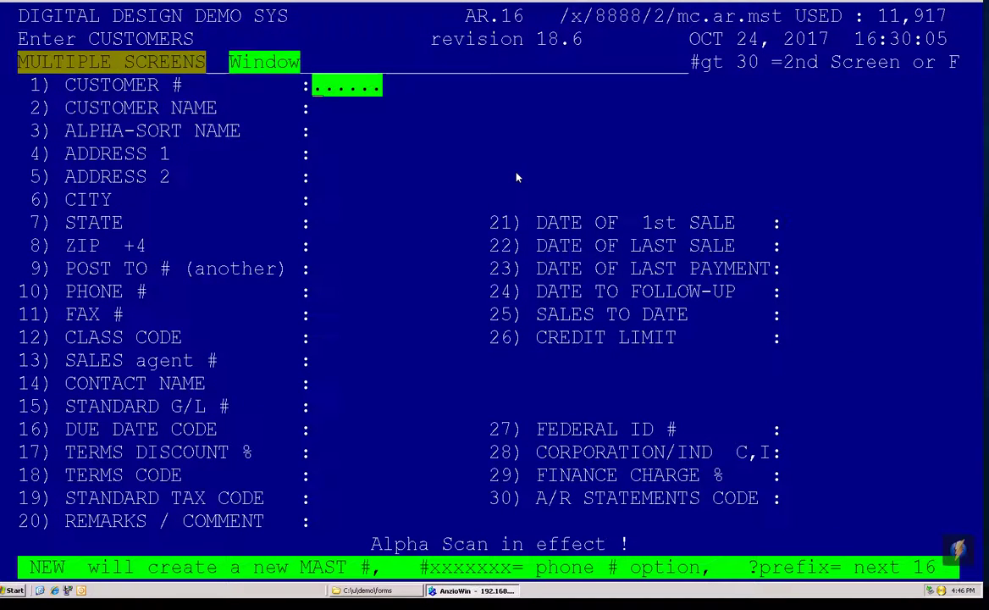
{"action": "type", "text": "1653"}
{"action": "key", "text": "Return"}
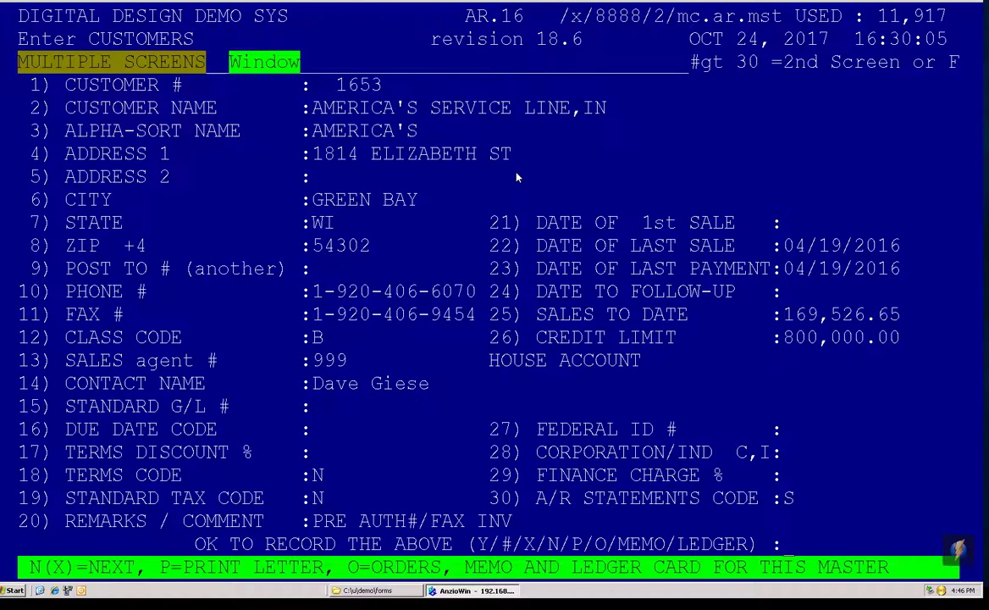
- Bring up the second screen of the customer record and check the assigned price break number
{"action": "type", "text": "F"}
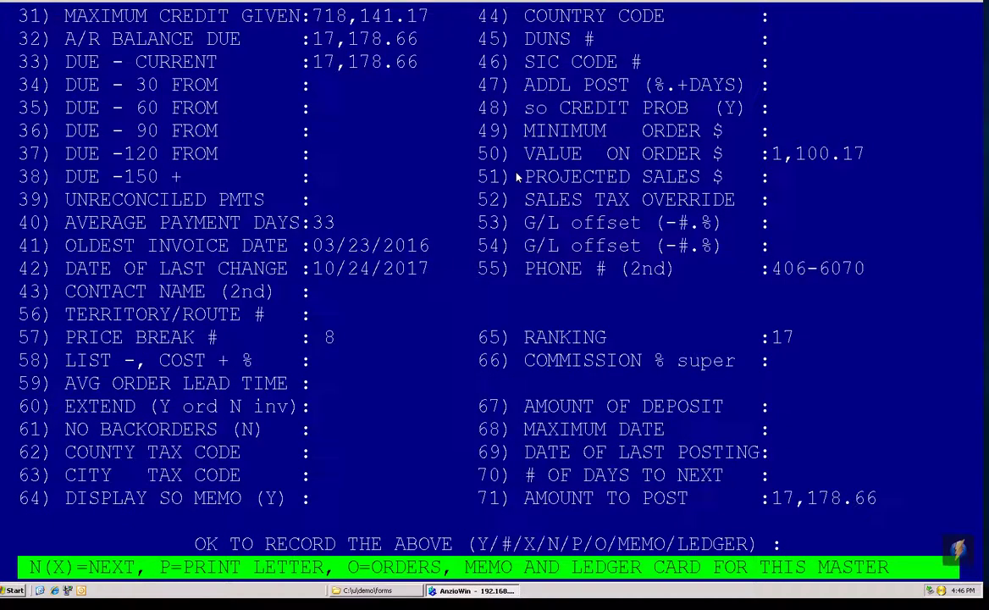
{"action": "key", "text": "Return"}
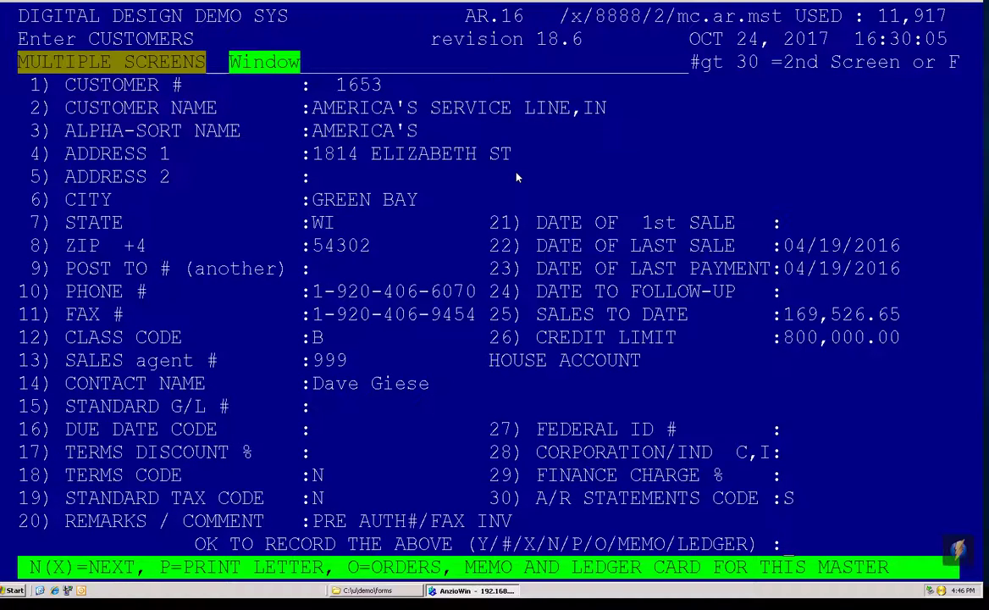
{"action": "type", "text": "F"}
{"action": "key", "text": "Return"}
{"action": "type", "text": "F"}
{"action": "key", "text": "Return"}
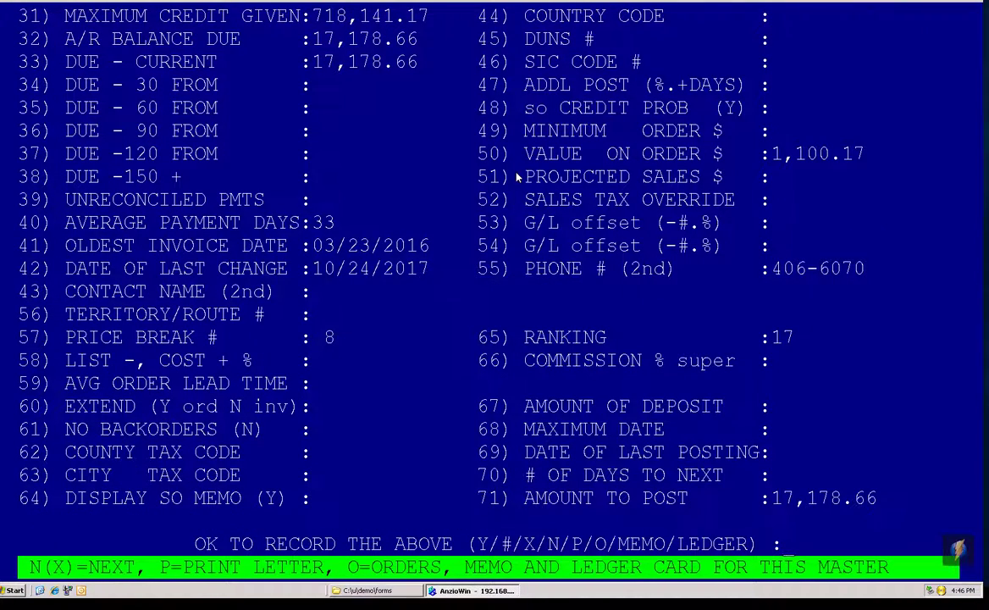
{"action": "left_click_drag", "start_coordinate": [66, 337], "coordinate": [294, 340]}
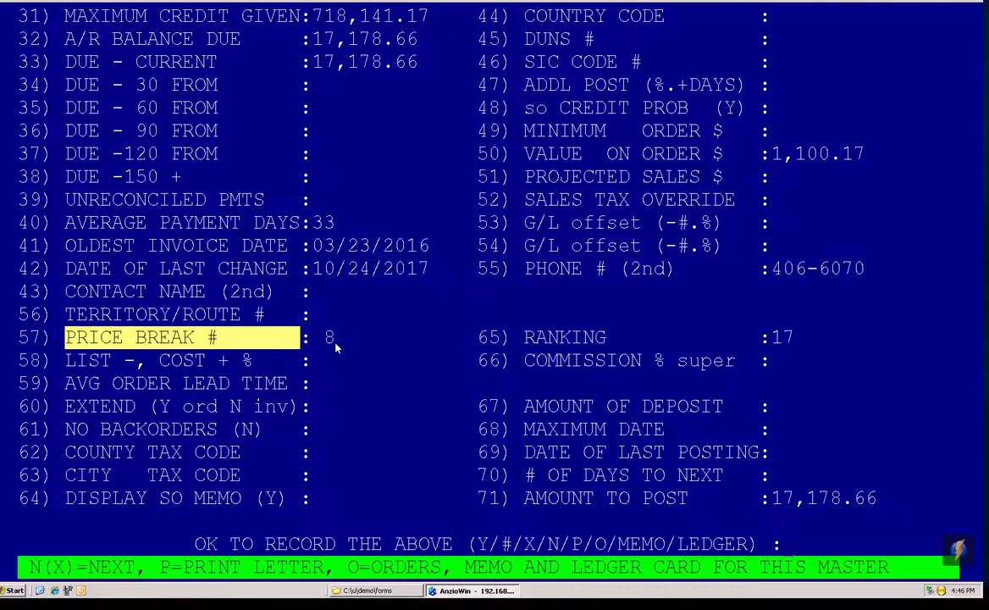
{"action": "double_click", "coordinate": [330, 338]}
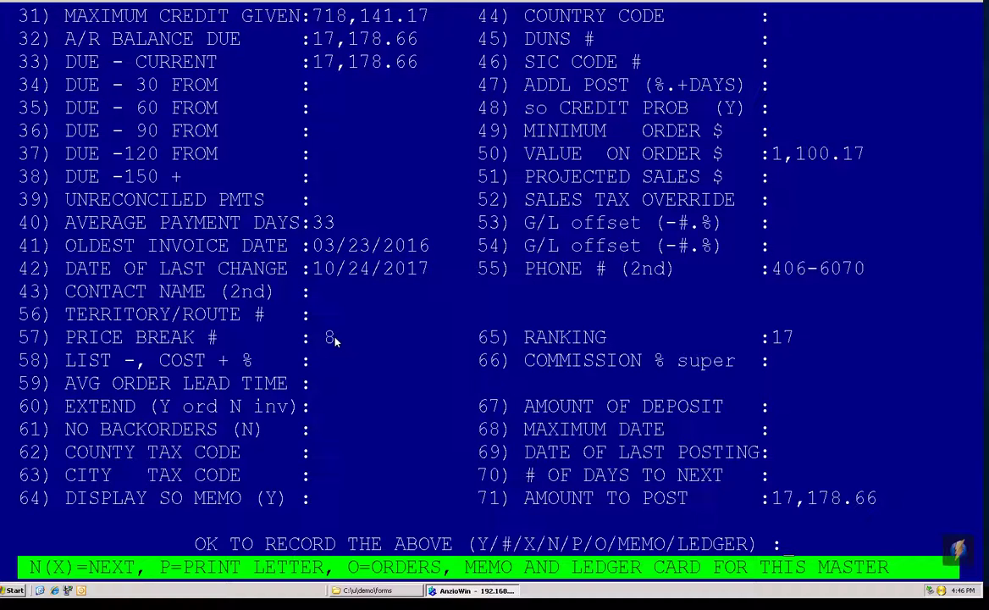
- Leave the customer entry program without recording and go through the master menu to the inventory programs
{"action": "type", "text": "X"}
{"action": "key", "text": "Return"}
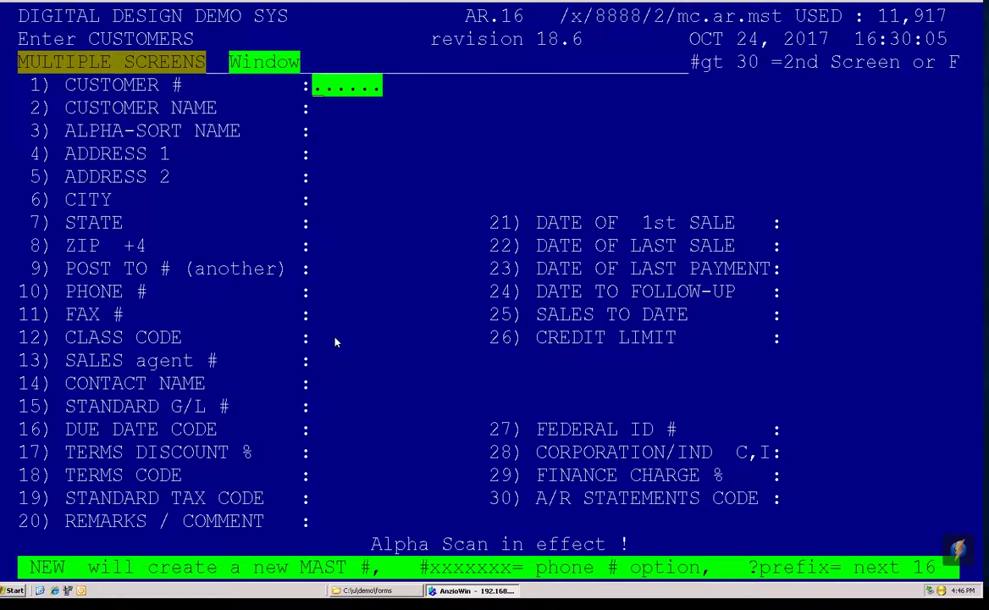
{"action": "type", "text": "END"}
{"action": "key", "text": "Return"}
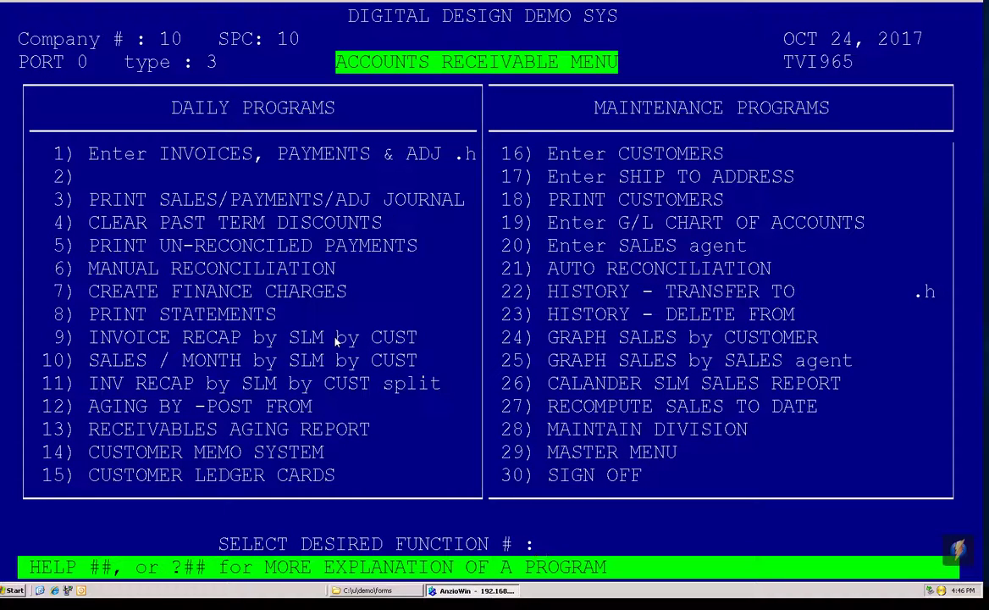
{"action": "type", "text": "29"}
{"action": "key", "text": "Return"}
{"action": "type", "text": "4"}
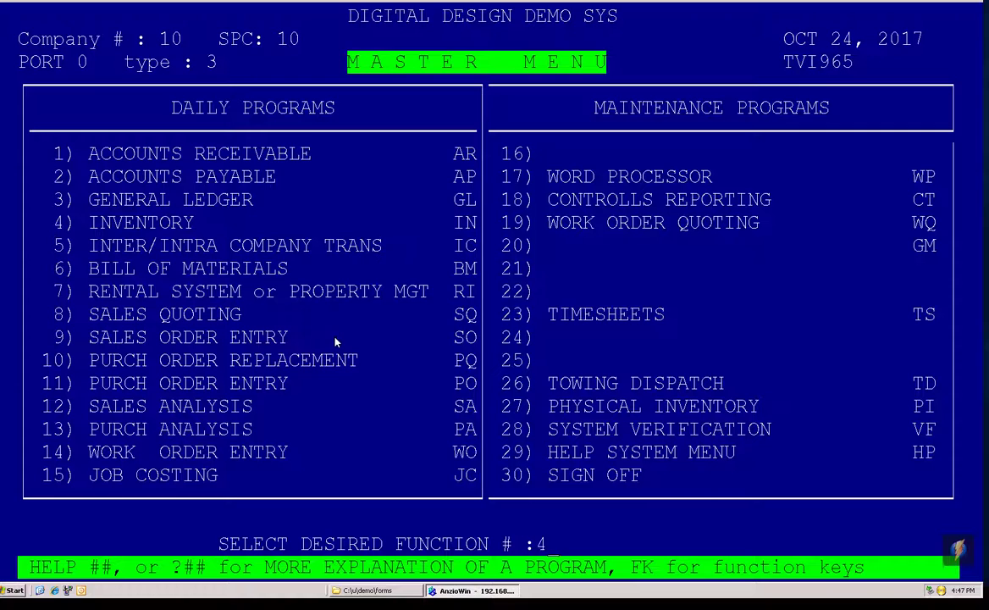
{"action": "key", "text": "Return"}
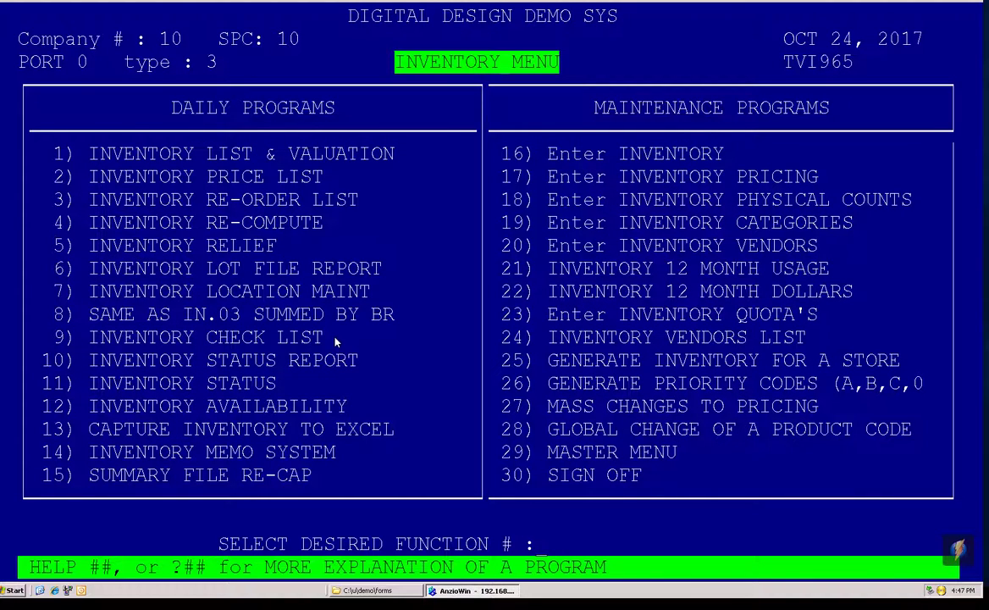
- Open the inventory categories program and load product category CT
{"action": "type", "text": "19"}
{"action": "key", "text": "Return"}
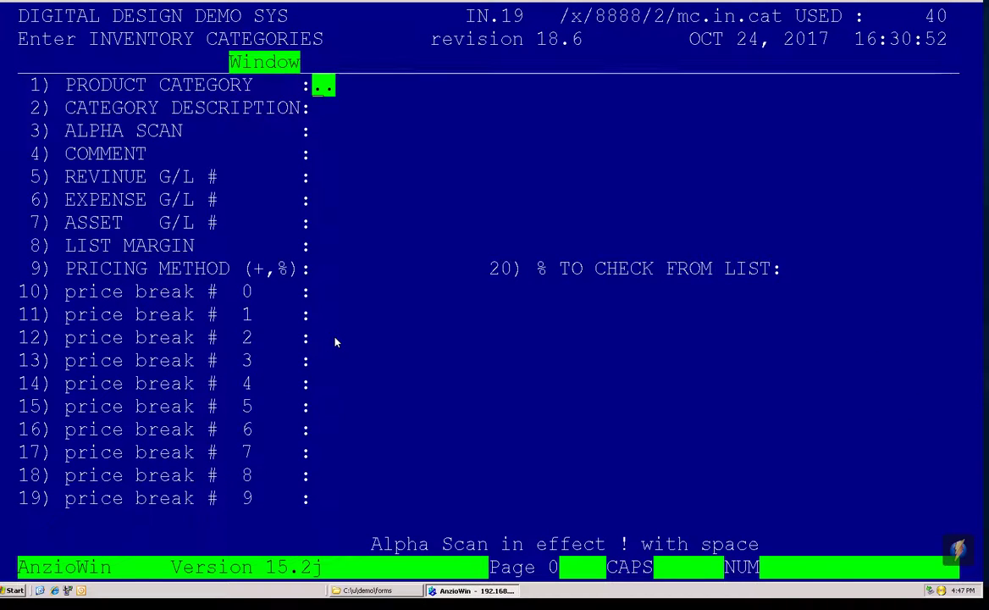
{"action": "type", "text": "CT"}
{"action": "key", "text": "Return"}
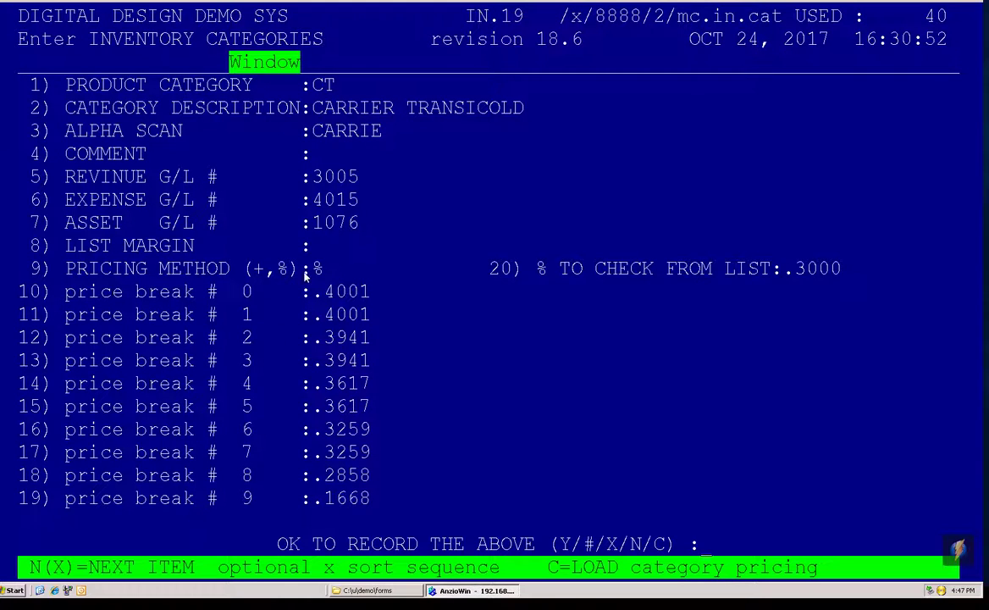
- Examine the category code and the percentages for price breaks 0 and 8 in category CT
{"action": "left_click", "coordinate": [324, 87]}
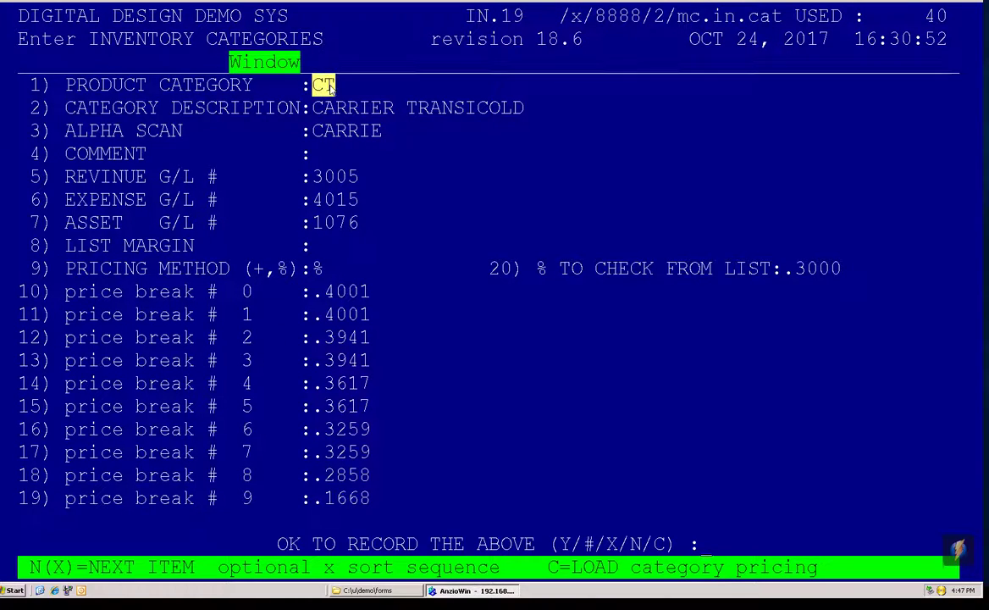
{"action": "left_click", "coordinate": [327, 295]}
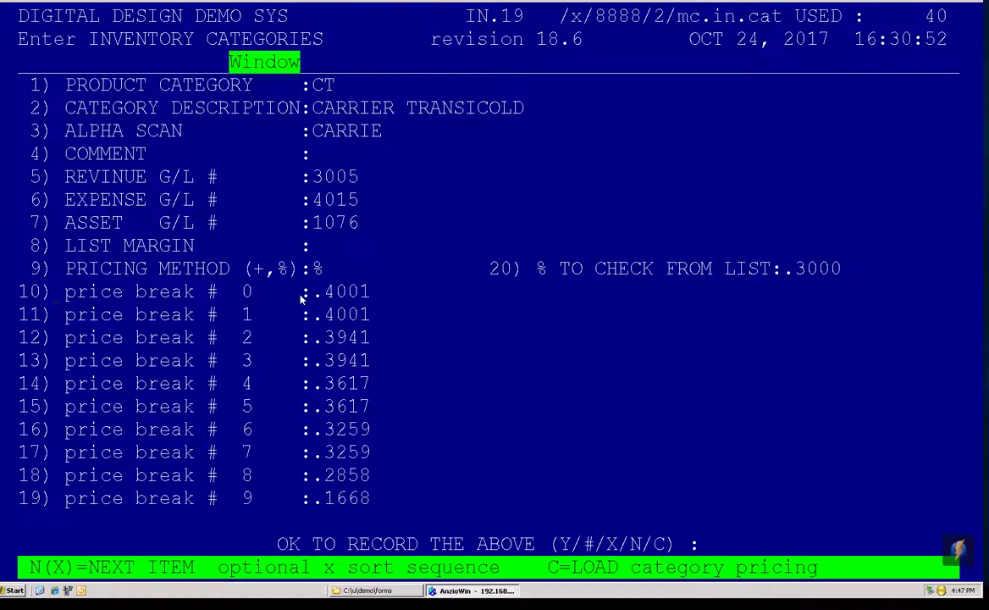
{"action": "left_click", "coordinate": [327, 296]}
{"action": "left_click_drag", "start_coordinate": [327, 296], "coordinate": [367, 301]}
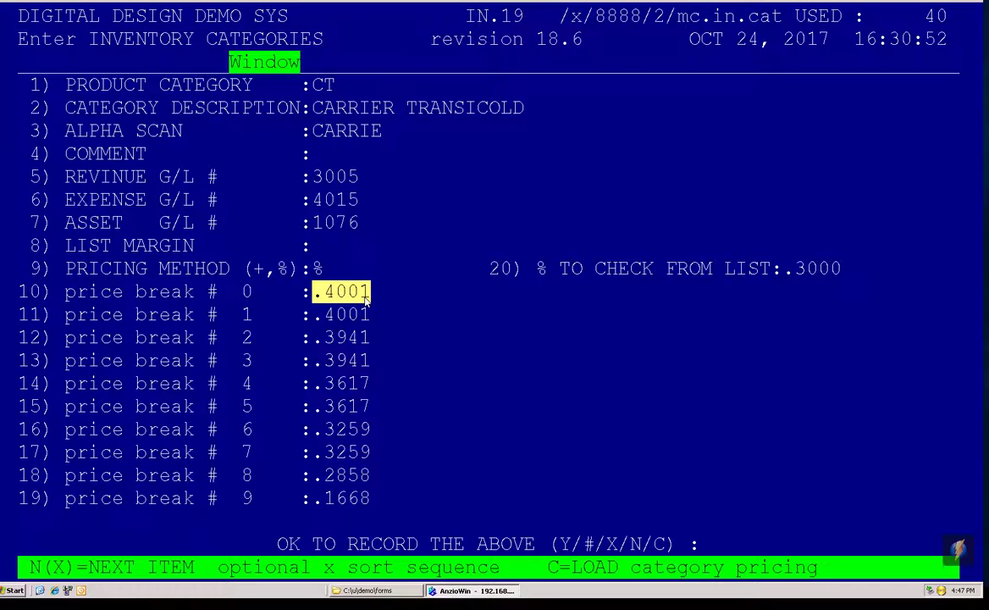
{"action": "left_click", "coordinate": [326, 294]}
{"action": "left_click_drag", "start_coordinate": [326, 294], "coordinate": [371, 294]}
{"action": "double_click", "coordinate": [247, 476]}
{"action": "left_click", "coordinate": [246, 477]}
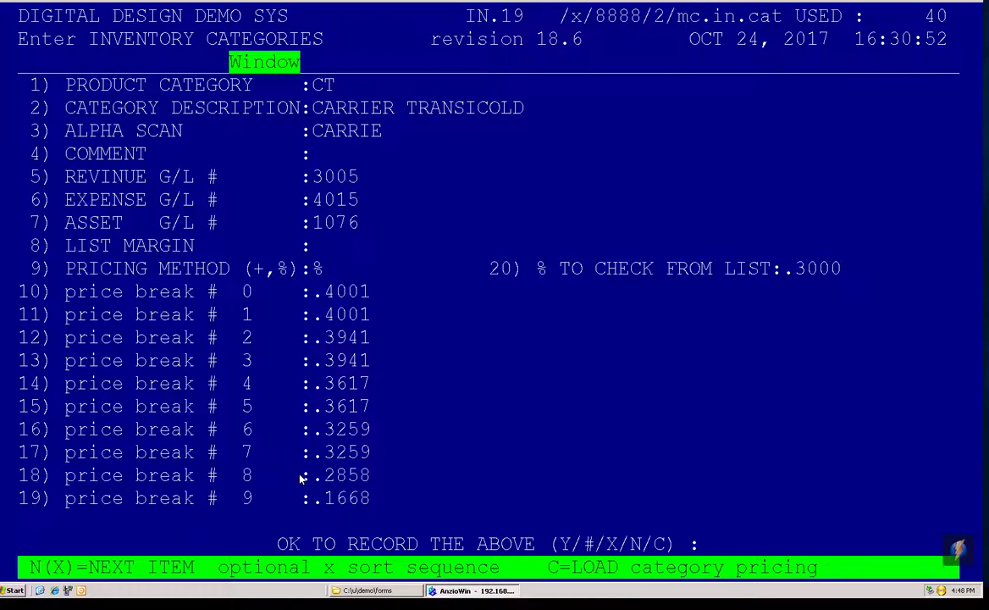
{"action": "left_click_drag", "start_coordinate": [319, 479], "coordinate": [370, 480]}
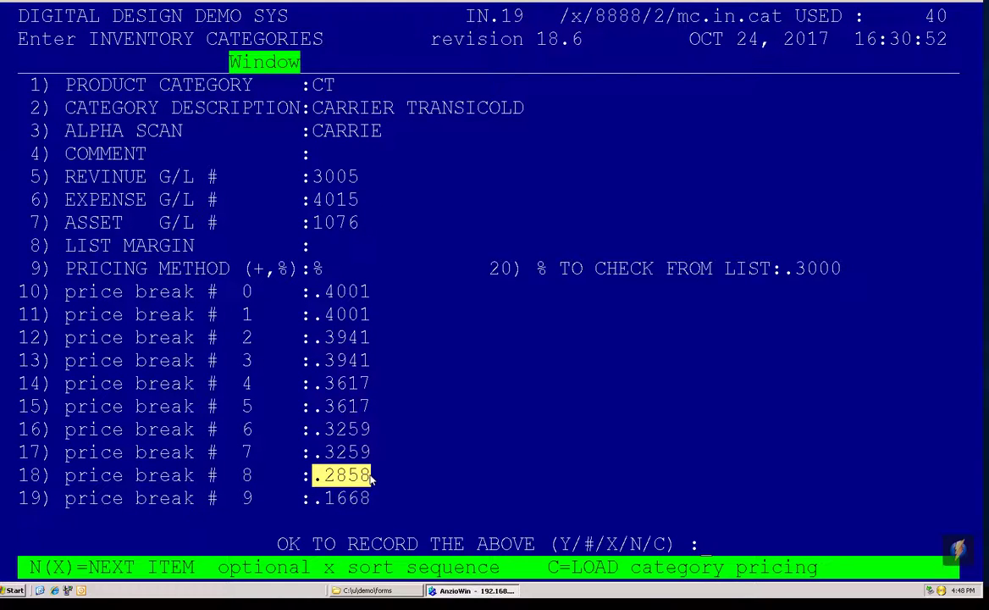
- Leave the inventory categories program and open the inventory status program
{"action": "key", "text": "y"}
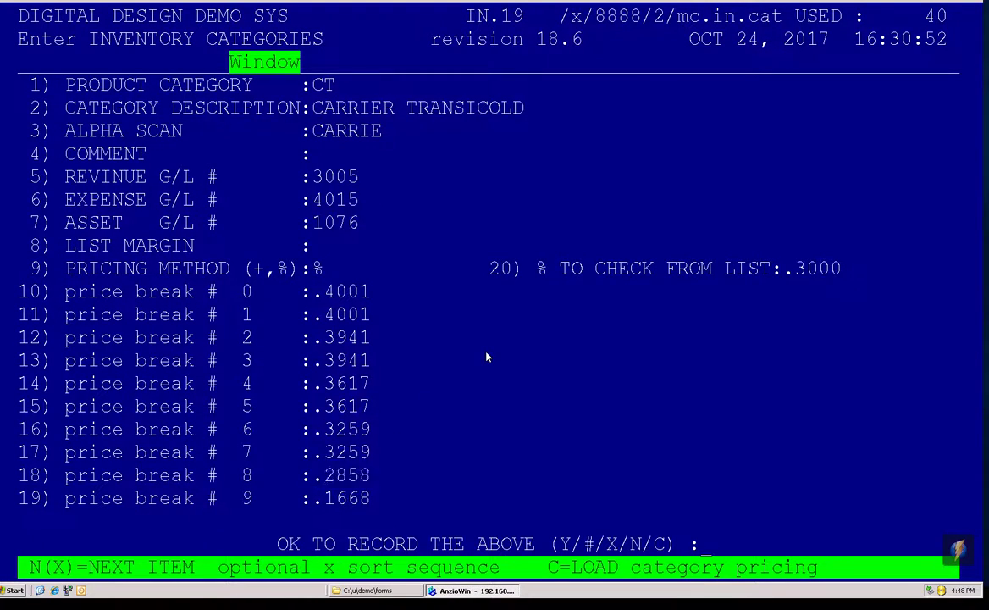
{"action": "type", "text": "END"}
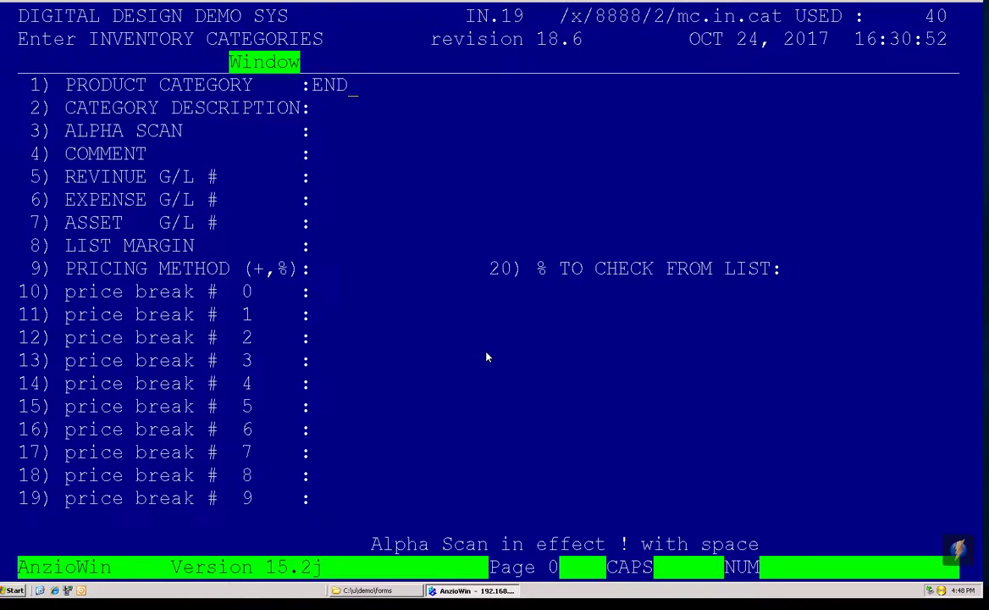
{"action": "key", "text": "Return"}
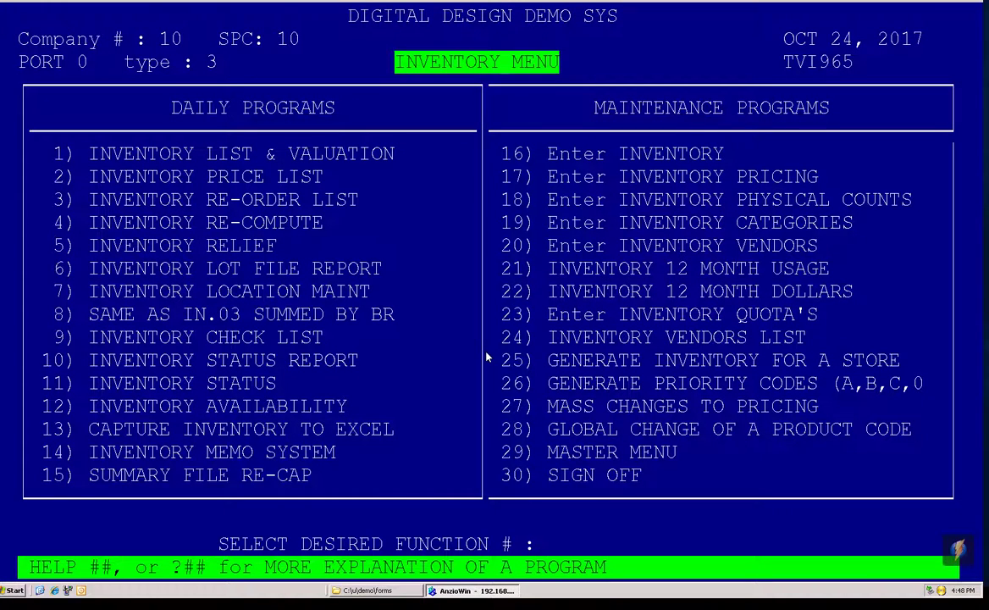
{"action": "type", "text": "11"}
{"action": "key", "text": "Return"}
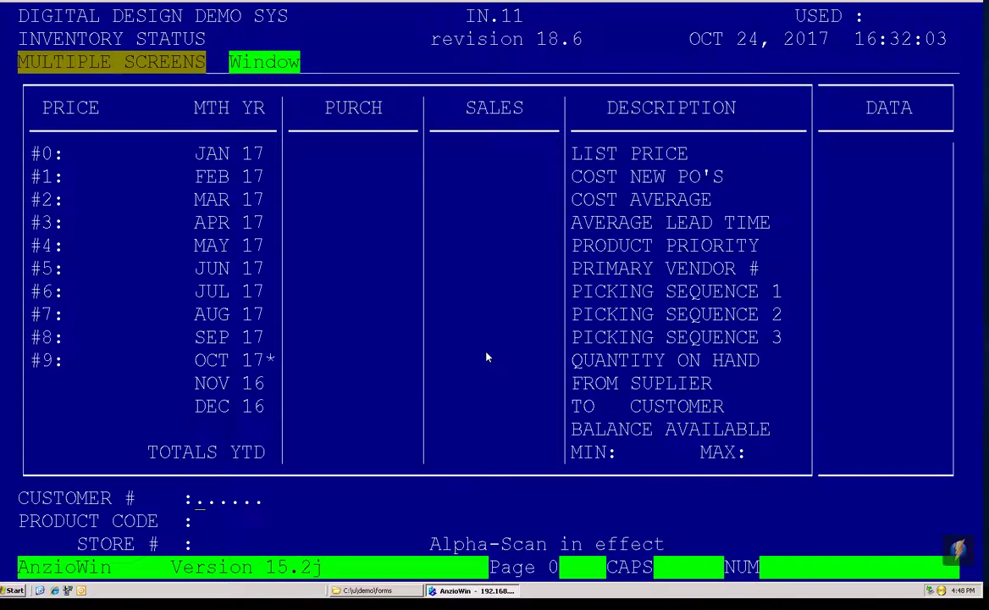
- Look up the inventory status of product 14-00209-00 for the America's Service Line customer number, covering all stores
{"action": "type", "text": "1653"}
{"action": "key", "text": "Return"}
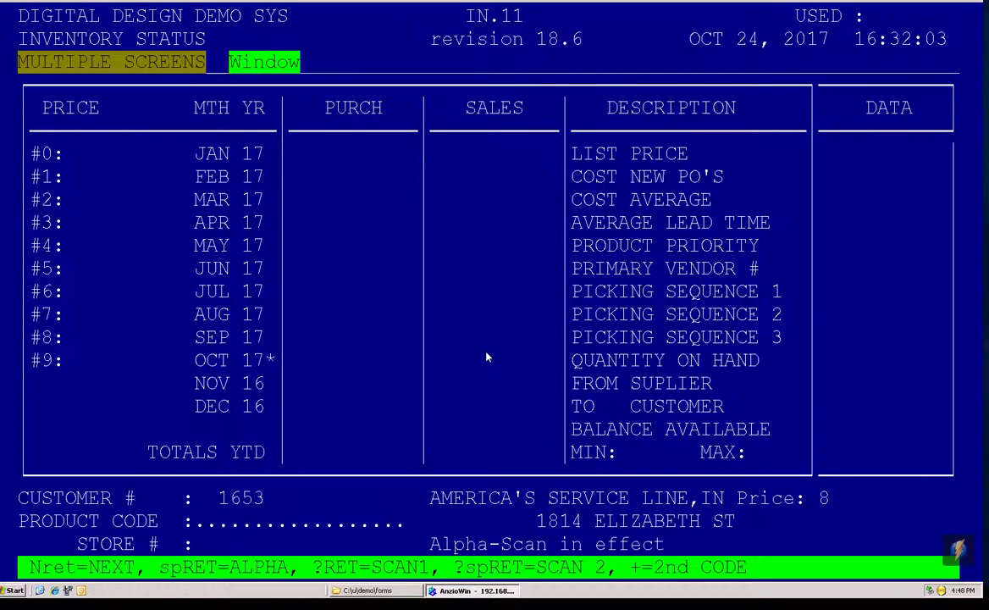
{"action": "type", "text": "14-00209-00"}
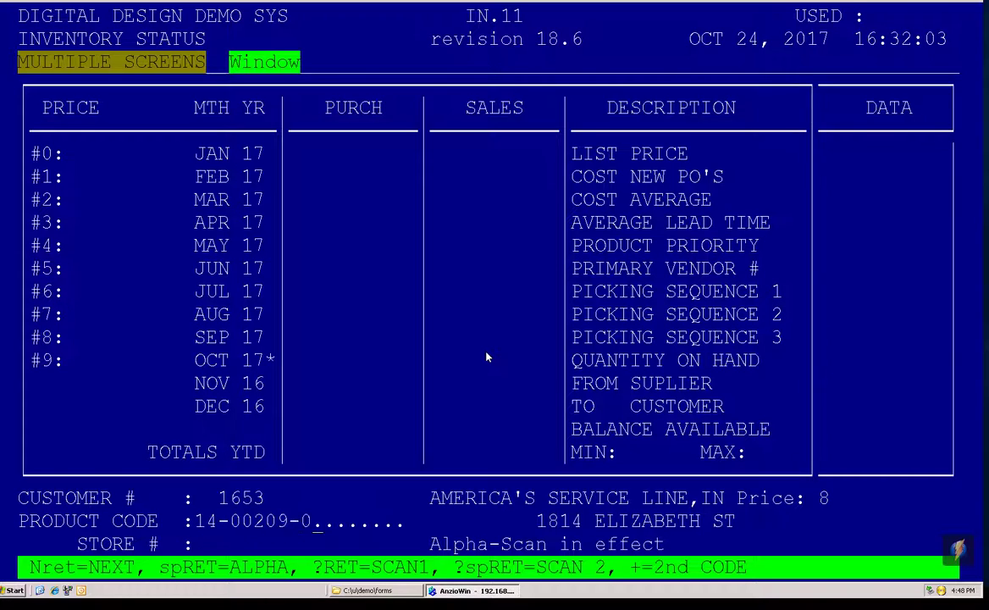
{"action": "key", "text": "Return"}
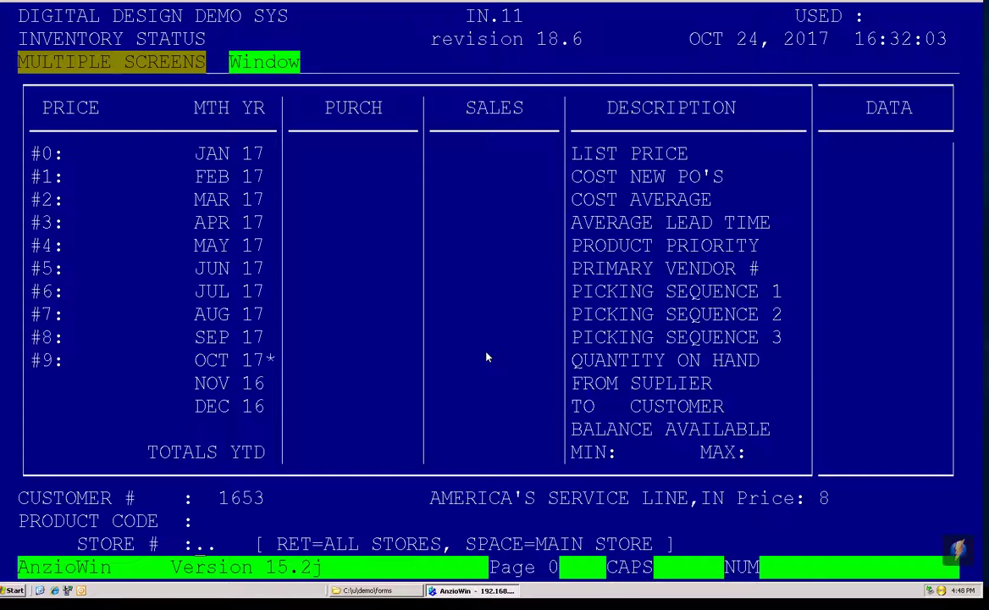
{"action": "key", "text": "Return"}
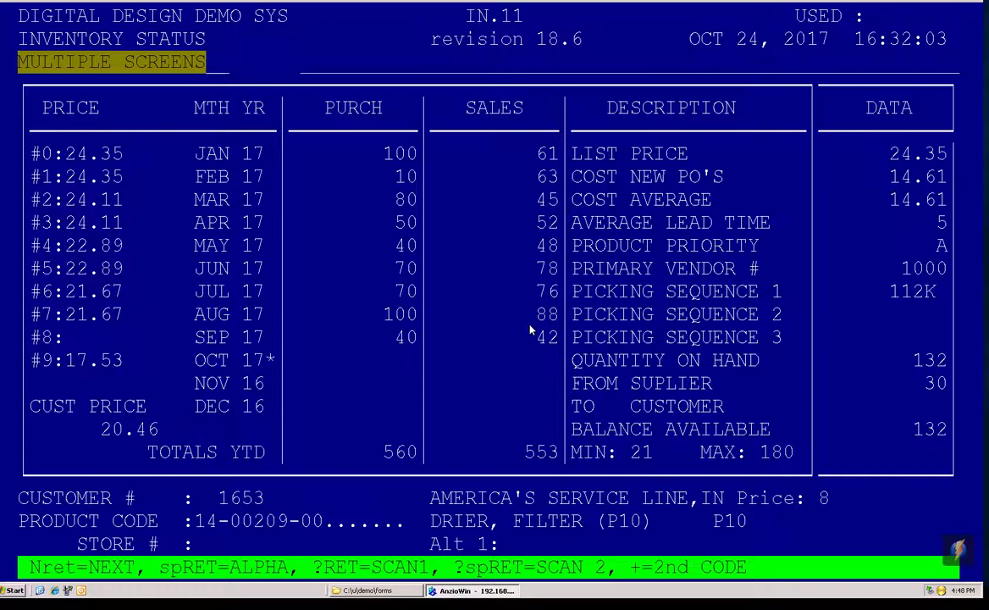
- Examine the product's monthly purchases and the customer's price level 8
{"action": "left_click_drag", "start_coordinate": [395, 127], "coordinate": [429, 267]}
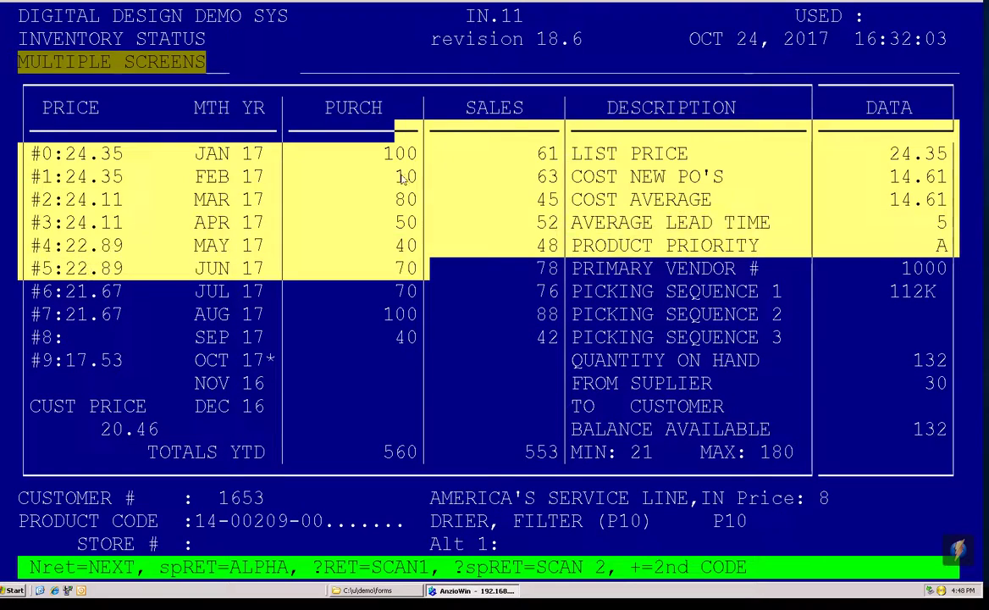
{"action": "left_click_drag", "start_coordinate": [400, 178], "coordinate": [389, 150]}
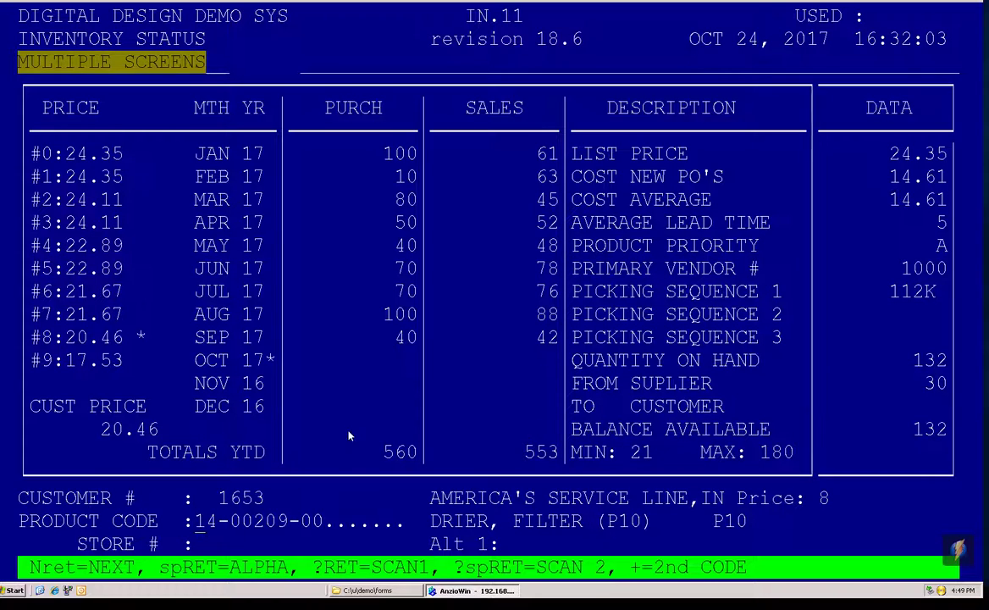
{"action": "left_click", "coordinate": [36, 337]}
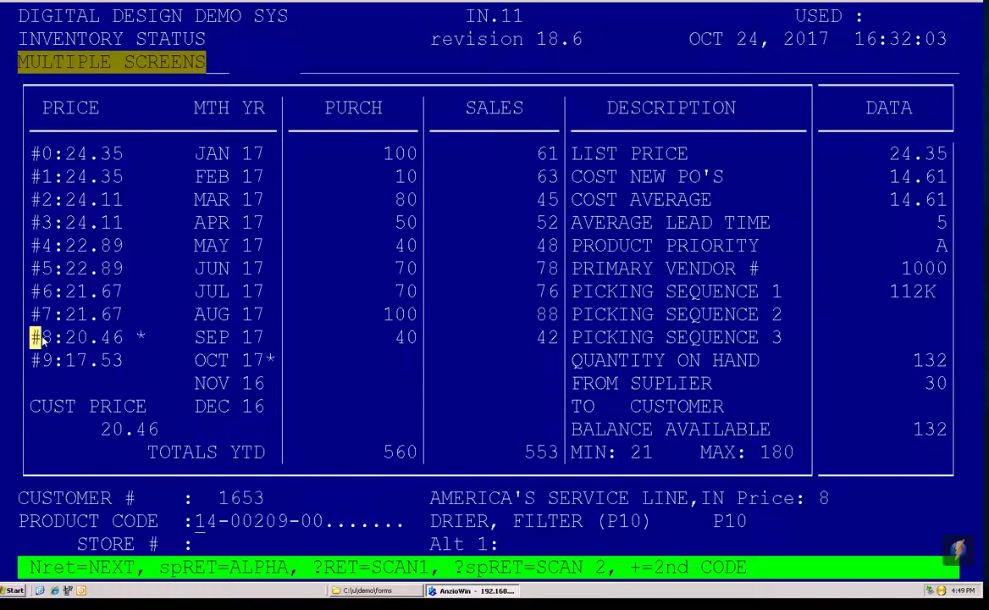
{"action": "left_click_drag", "start_coordinate": [37, 337], "coordinate": [48, 338]}
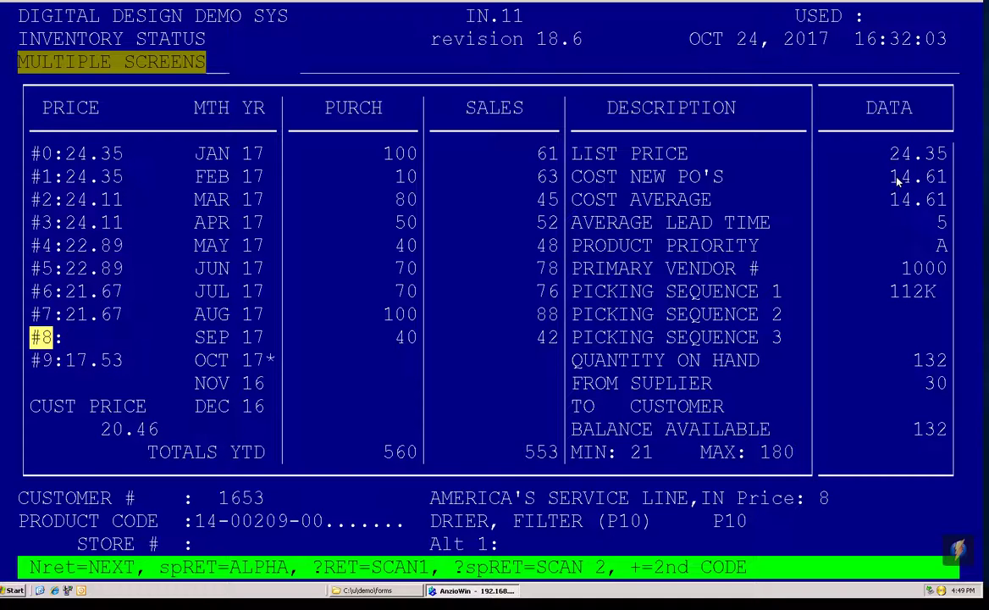
- Examine the product's new purchase order cost, primary vendor, first picking sequence and quantity on hand
{"action": "left_click_drag", "start_coordinate": [892, 177], "coordinate": [947, 179]}
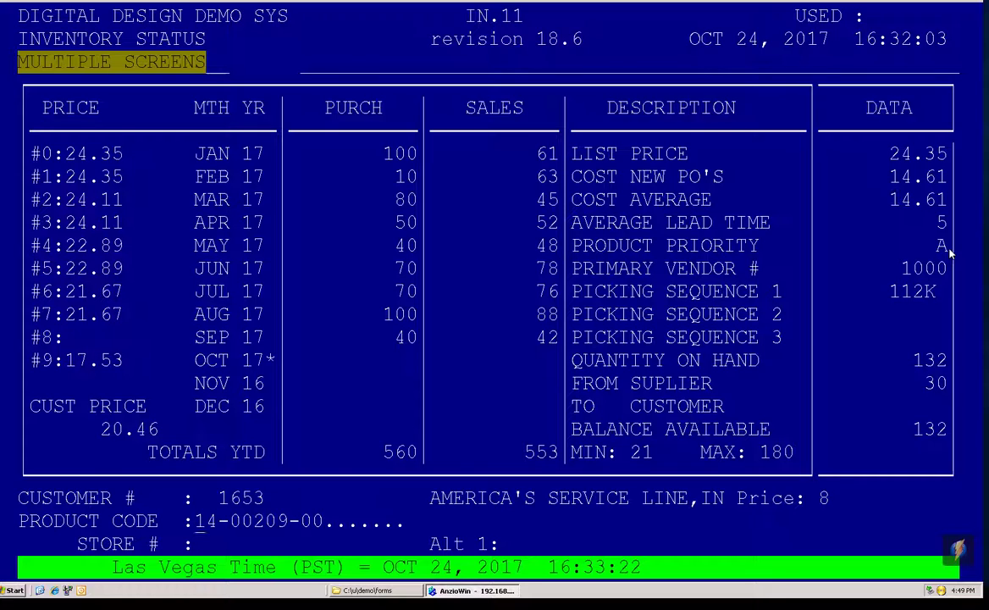
{"action": "left_click", "coordinate": [919, 268]}
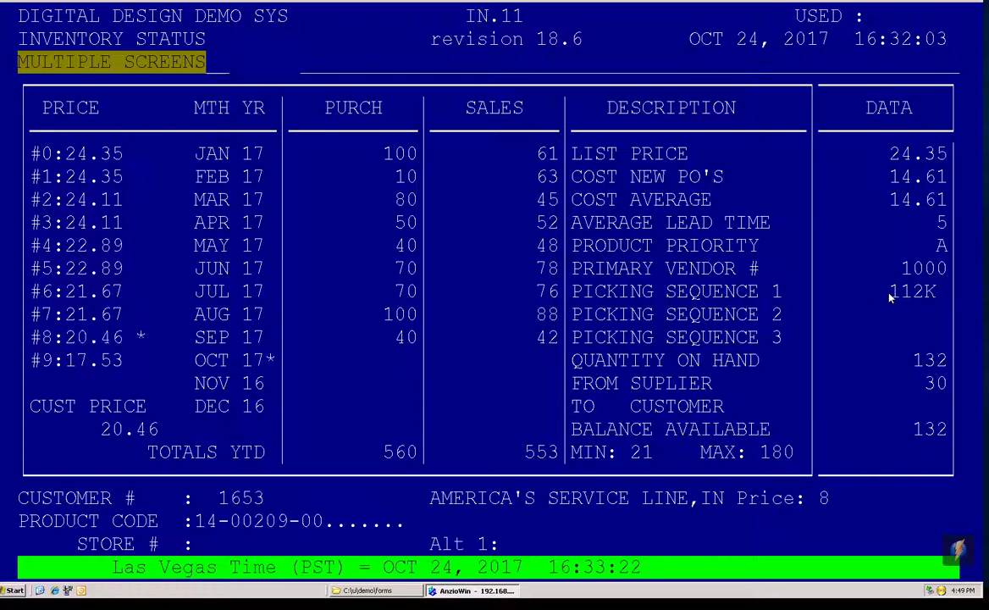
{"action": "left_click_drag", "start_coordinate": [892, 295], "coordinate": [933, 294]}
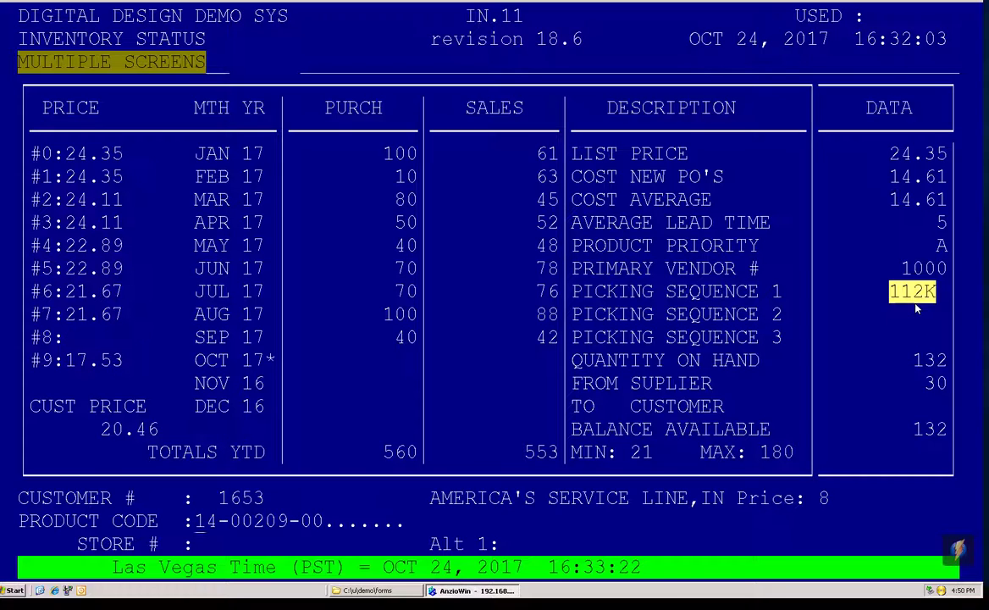
{"action": "left_click", "coordinate": [932, 292]}
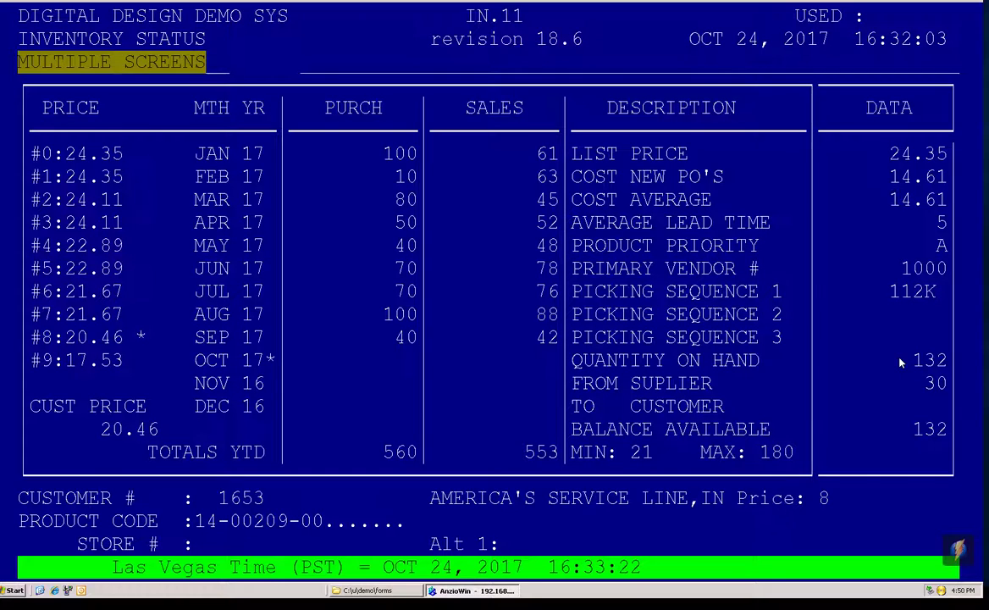
{"action": "left_click_drag", "start_coordinate": [915, 363], "coordinate": [948, 362]}
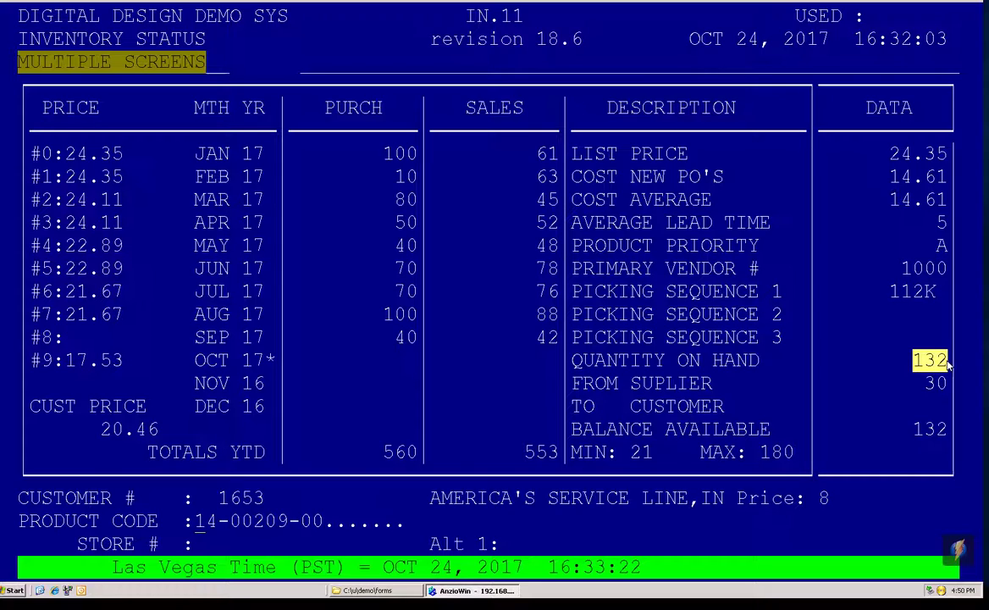
- Examine the product's quantity on order from the supplier and its minimum and maximum stock levels
{"action": "left_click_drag", "start_coordinate": [925, 384], "coordinate": [944, 384]}
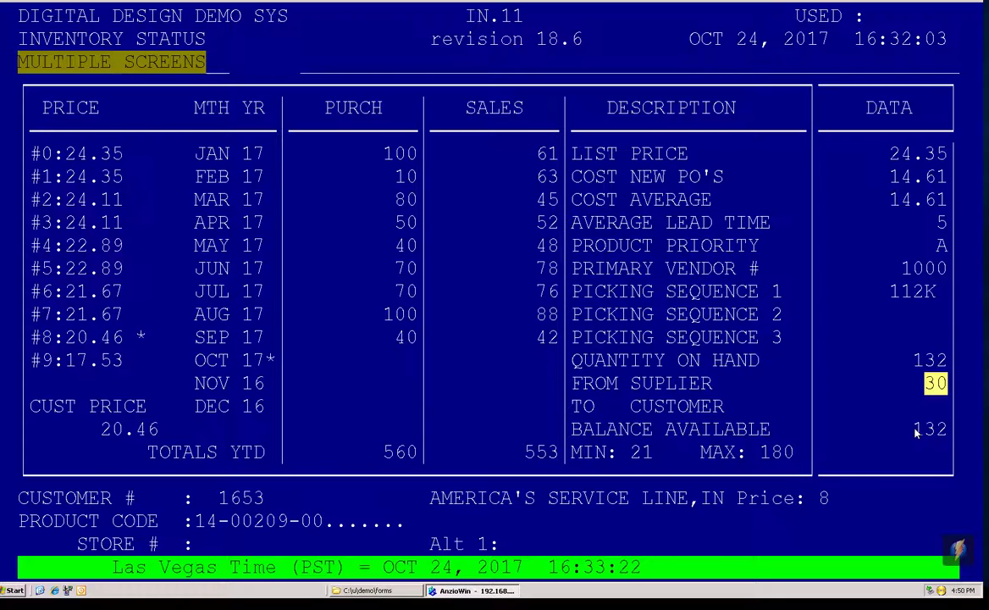
{"action": "left_click", "coordinate": [640, 457]}
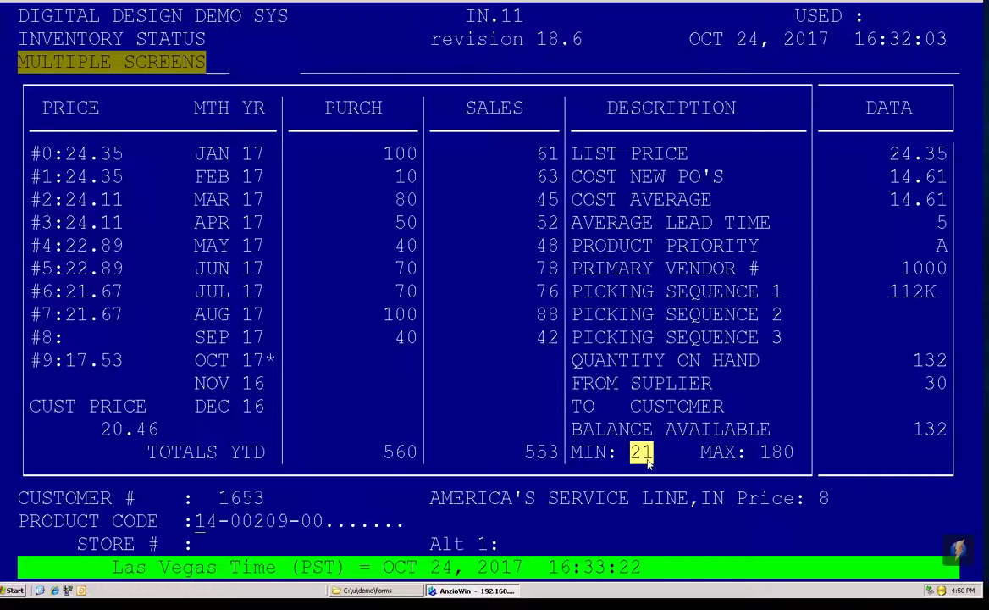
{"action": "left_click", "coordinate": [778, 455]}
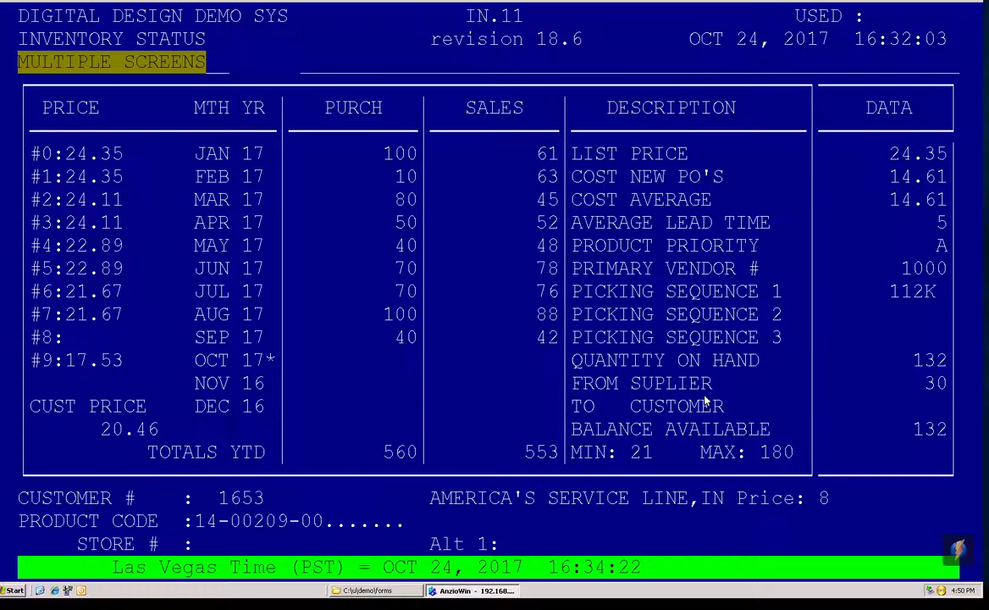
- Look up the inventory status of product 14-00209-00 for store 10
{"action": "key", "text": "Right"}
{"action": "key", "text": "Right"}
{"action": "key", "text": "Right"}
{"action": "key", "text": "Right"}
{"action": "key", "text": "Right"}
{"action": "key", "text": "Right"}
{"action": "key", "text": "Right"}
{"action": "key", "text": "Right"}
{"action": "key", "text": "Right"}
{"action": "key", "text": "Return"}
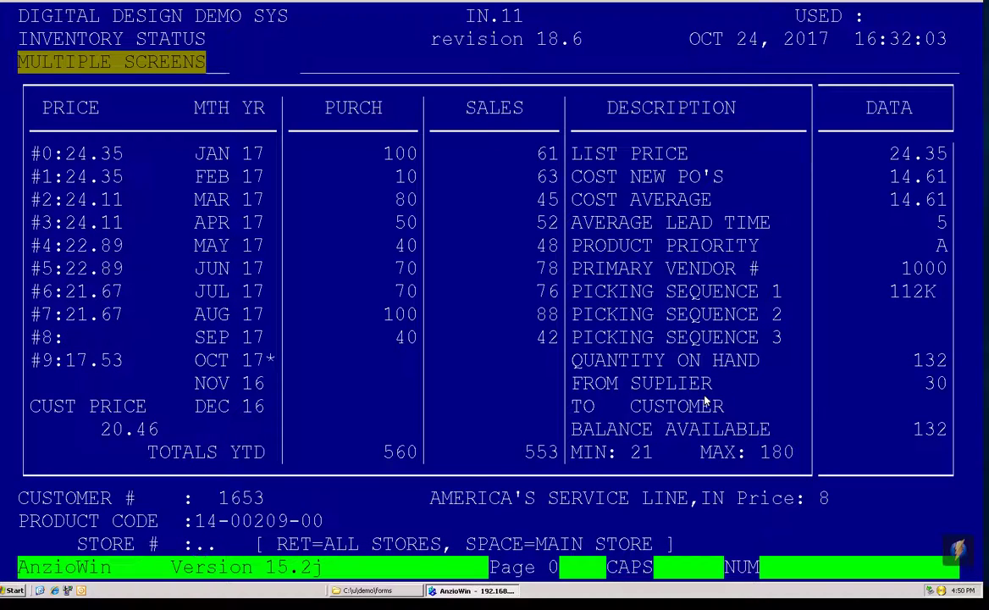
{"action": "type", "text": "10"}
{"action": "key", "text": "Return"}
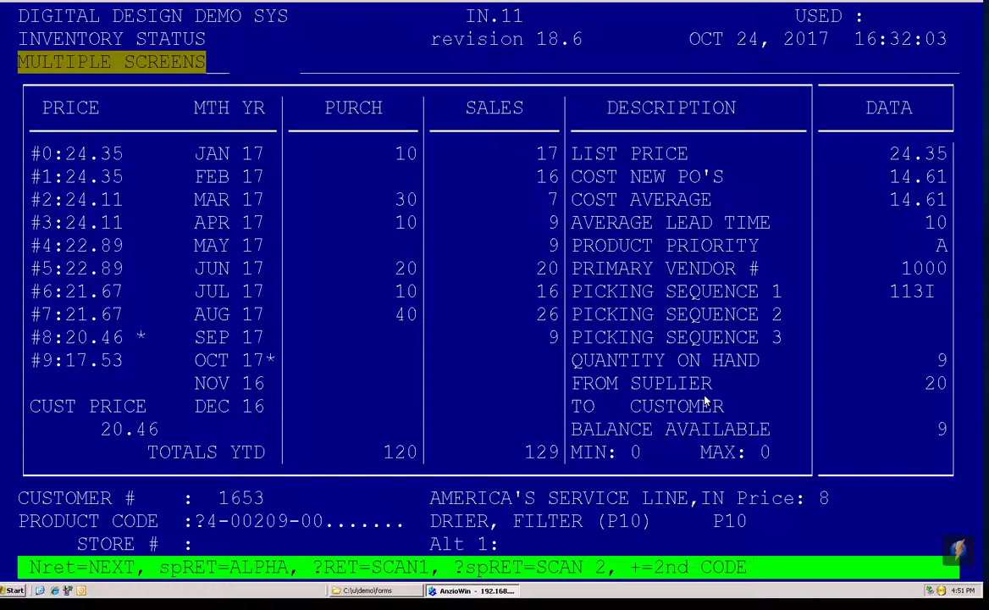
- Scan the product list from code 14-0020900 and compare 14-00209-00-P10 with the 14-00209-00 entry indented beneath it
{"action": "type", "text": "?14-"}
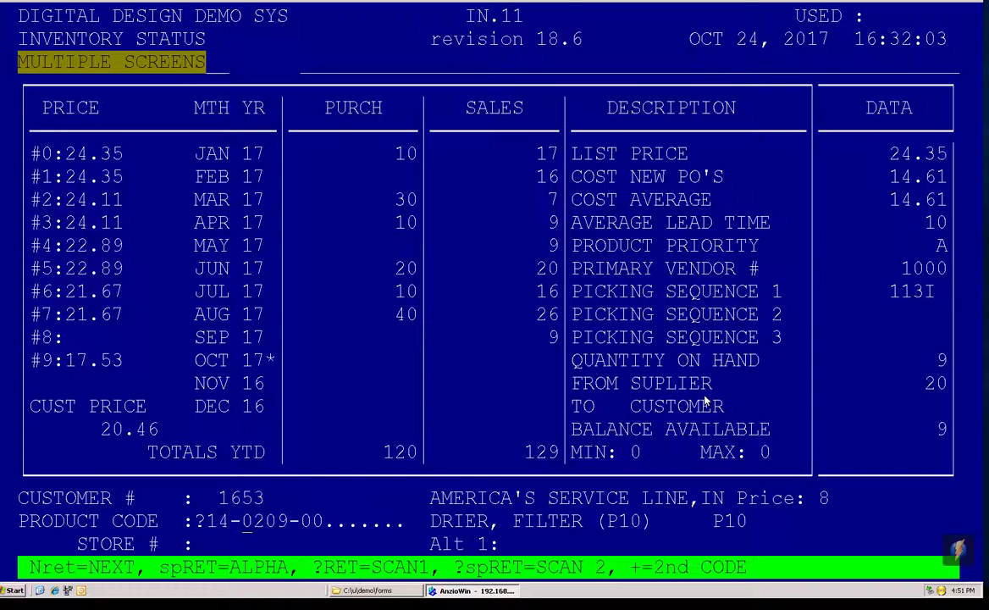
{"action": "type", "text": "0020900"}
{"action": "key", "text": "Return"}
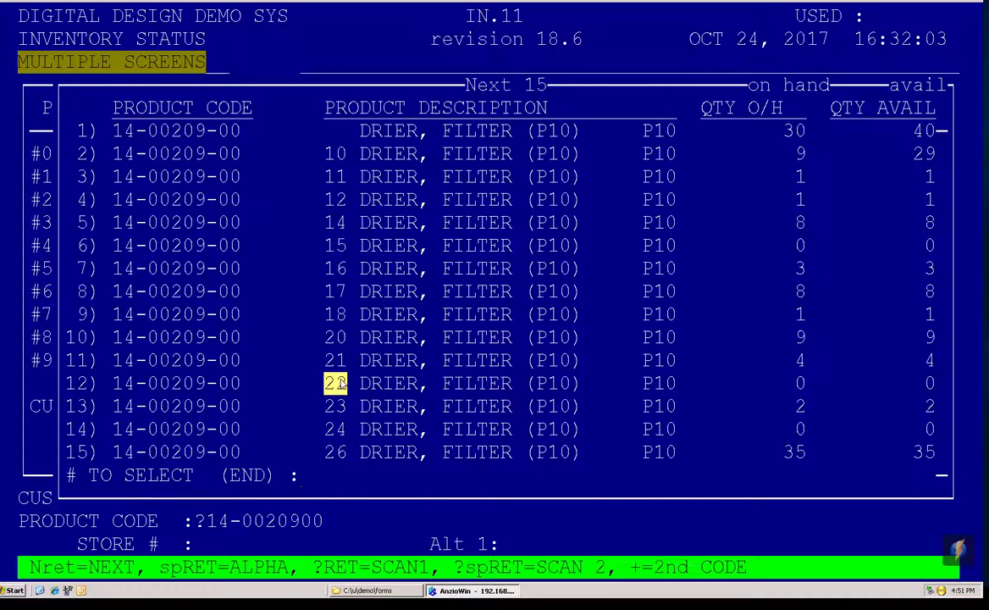
{"action": "key", "text": "Return"}
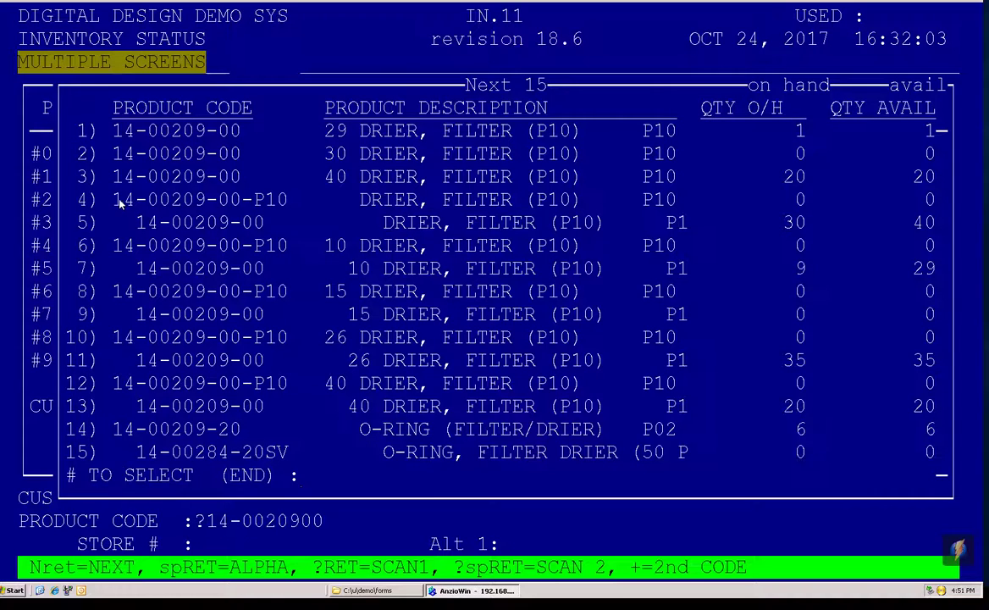
{"action": "left_click_drag", "start_coordinate": [120, 204], "coordinate": [284, 208]}
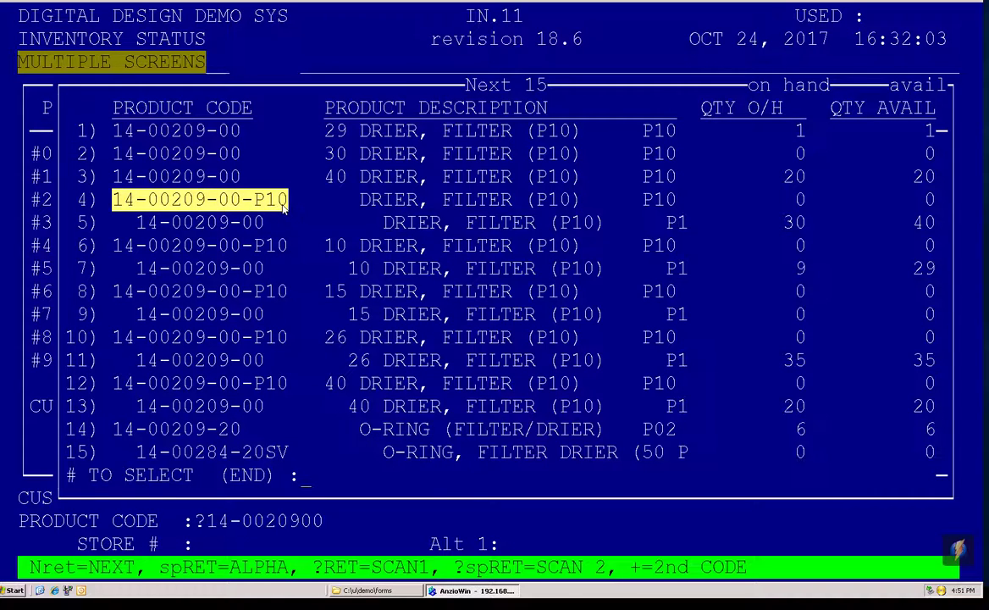
{"action": "left_click_drag", "start_coordinate": [124, 218], "coordinate": [265, 222]}
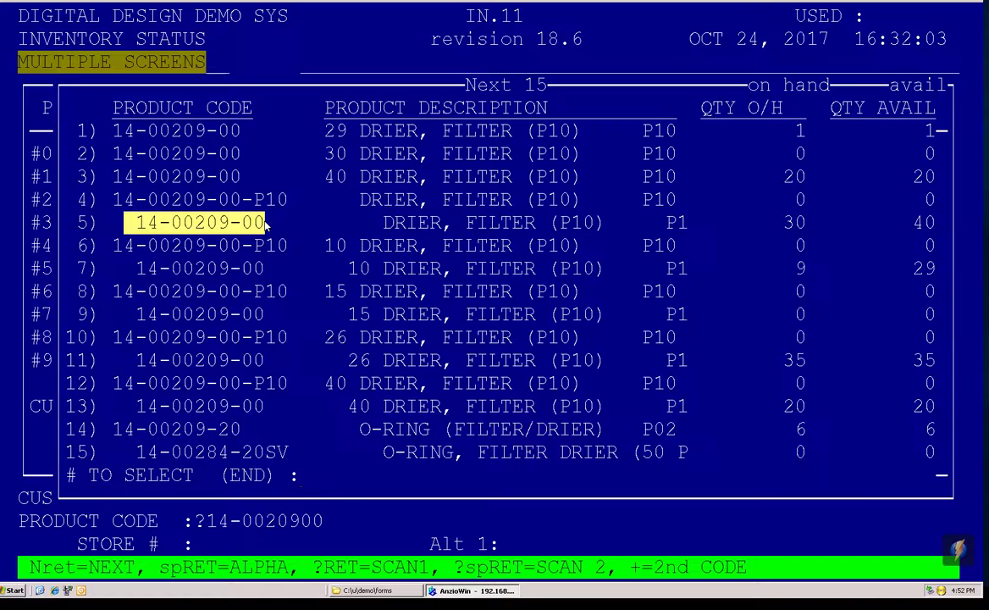
- Browse further pages of the scanned product list, including the O-ring and valve entries, and page back through it
{"action": "key", "text": "Return"}
{"action": "key", "text": "Return"}
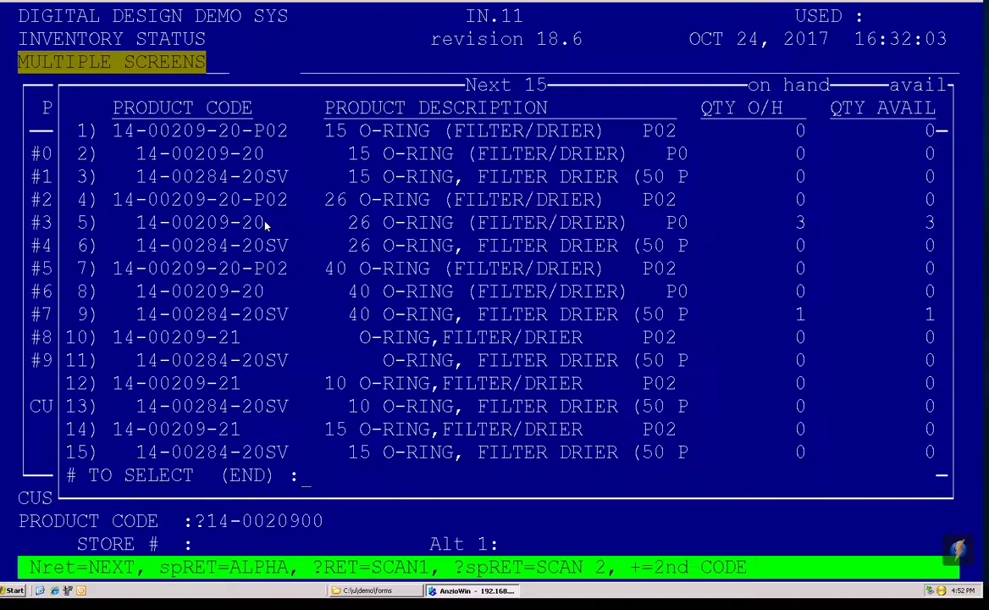
{"action": "key", "text": "Return"}
{"action": "key", "text": "Return"}
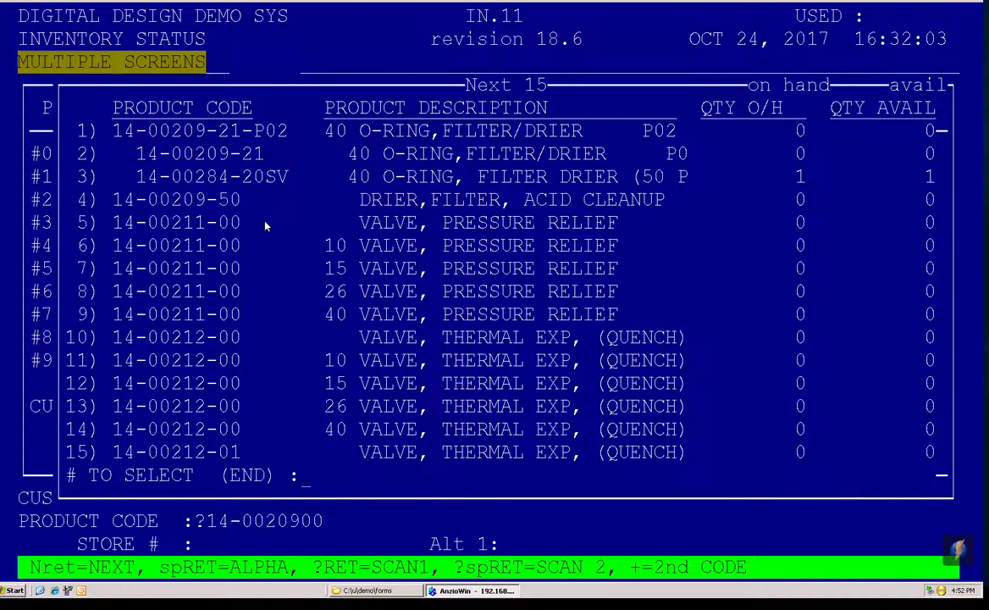
{"action": "type", "text": "X"}
{"action": "key", "text": "Return"}
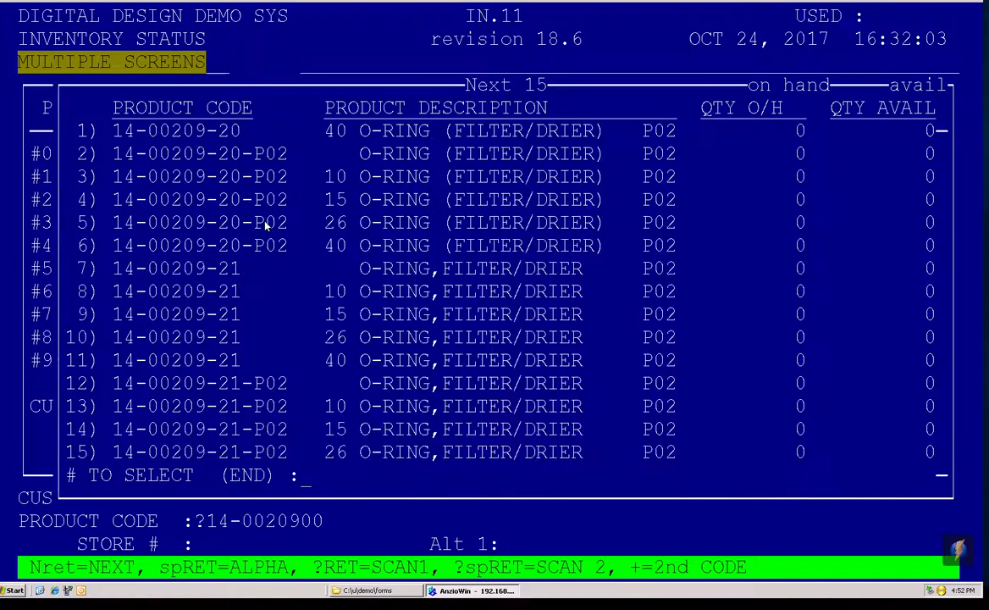
{"action": "type", "text": "X"}
{"action": "key", "text": "Return"}
{"action": "type", "text": "X"}
{"action": "key", "text": "Return"}
{"action": "key", "text": "Return"}
{"action": "key", "text": "Return"}
{"action": "key", "text": "Return"}
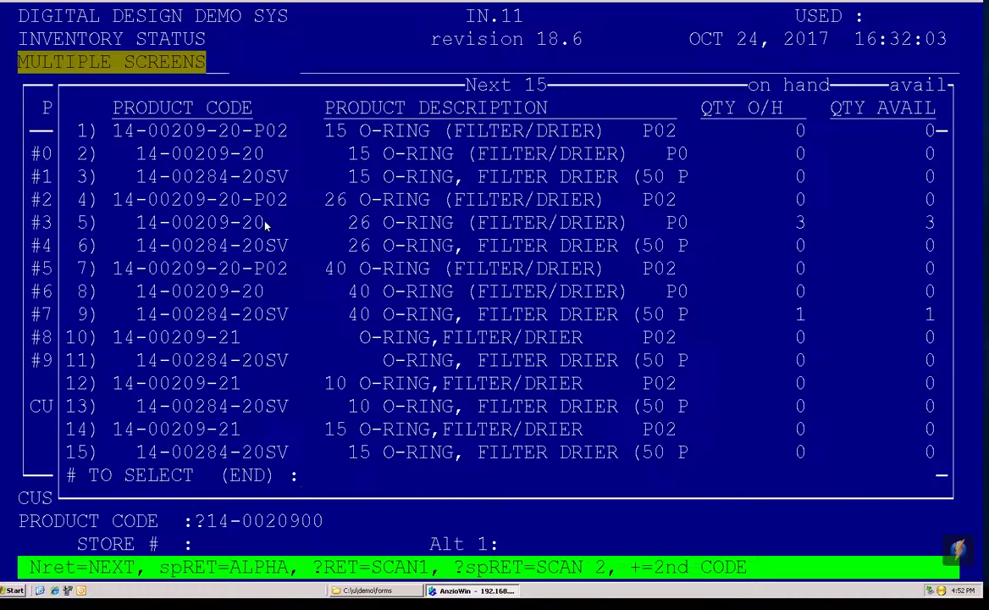
- Select the store 26 entry of product 14-00209-00 from the list and display its inventory status for all stores
{"action": "type", "text": "5"}
{"action": "key", "text": "Return"}
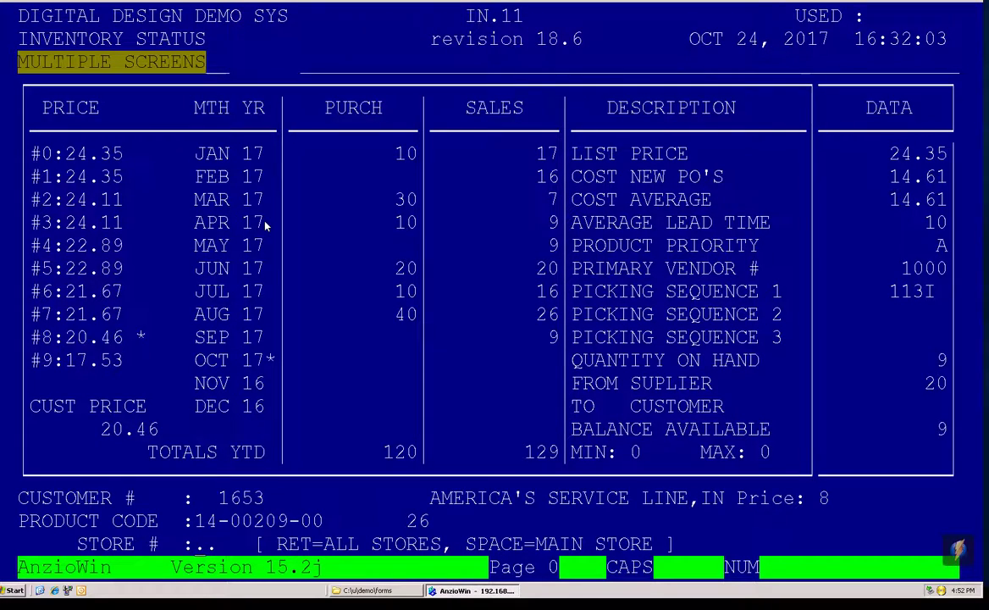
{"action": "key", "text": "Return"}
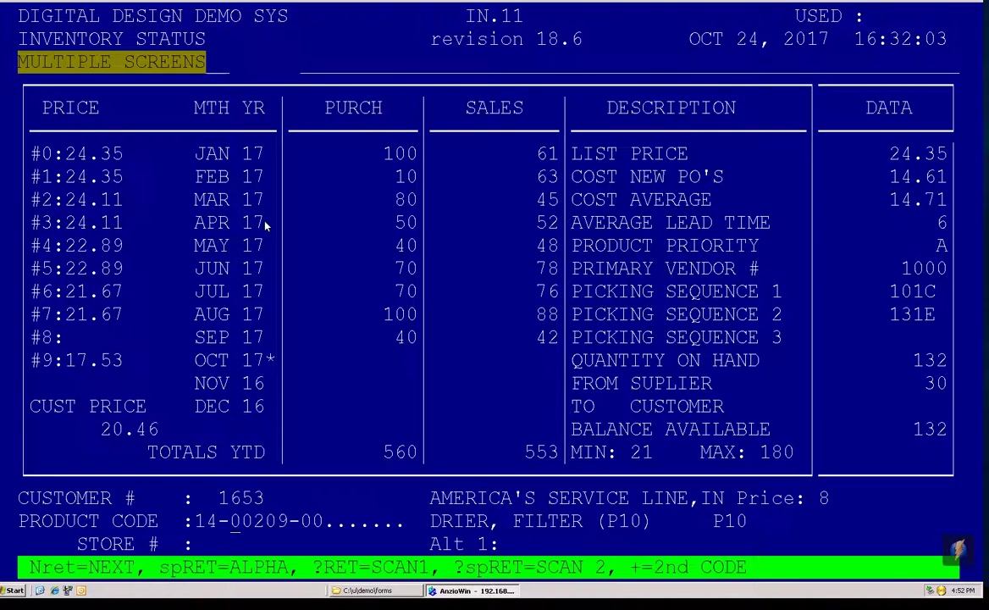
- Look up the inventory status of product 17-44138-00 for all stores
{"action": "key", "text": "BackSpace"}
{"action": "key", "text": "BackSpace"}
{"action": "key", "text": "BackSpace"}
{"action": "type", "text": "17-44138"}
{"action": "key", "text": "Return"}
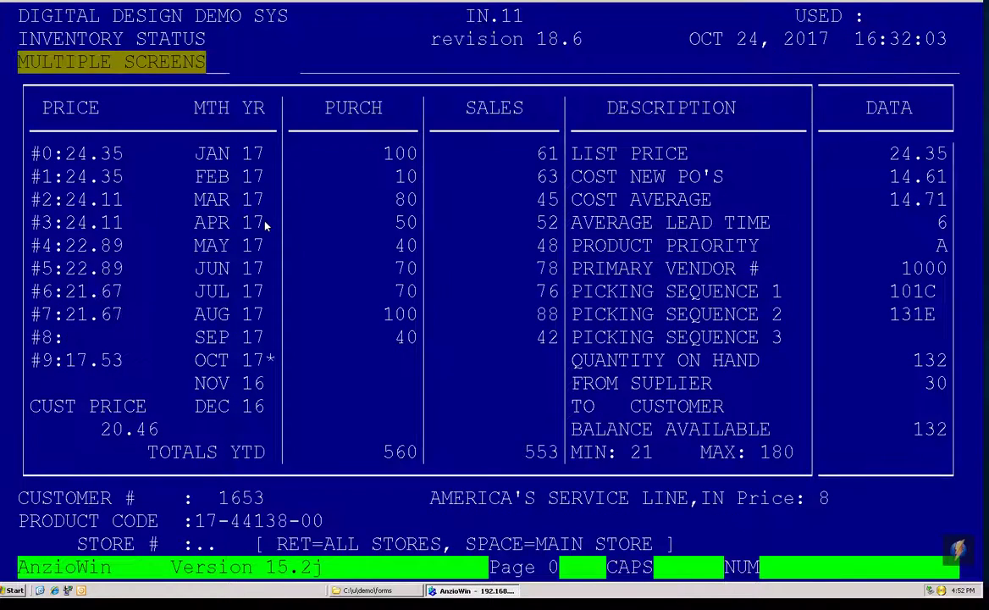
{"action": "key", "text": "Return"}
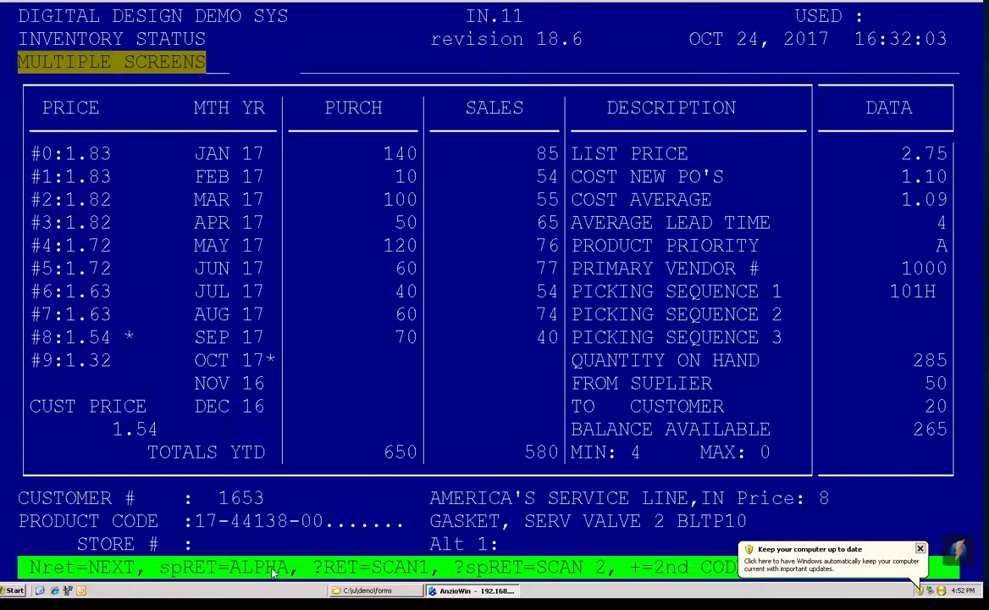
- Review the W8 national parts search for product 17-44138-00, including other companies' on-hand quantities, and return to the inventory status
{"action": "type", "text": "W"}
{"action": "key", "text": "Return"}
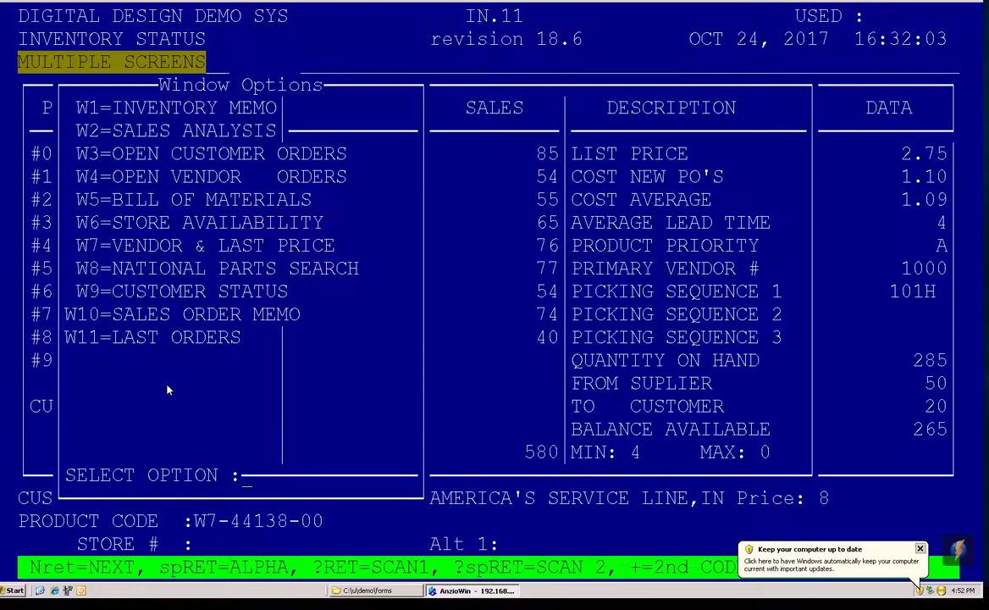
{"action": "type", "text": "W8"}
{"action": "key", "text": "Return"}
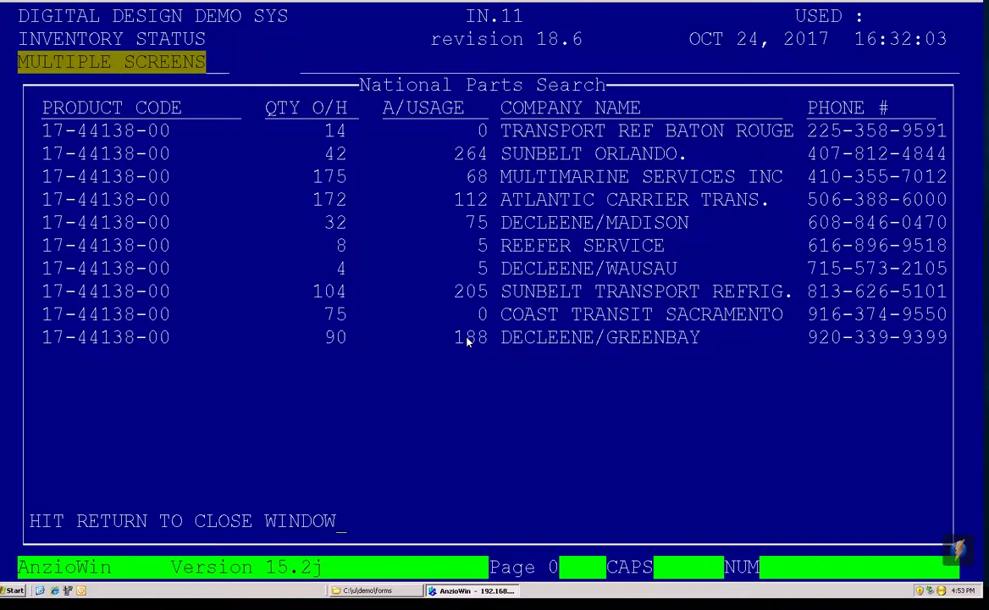
{"action": "key", "text": "Return"}
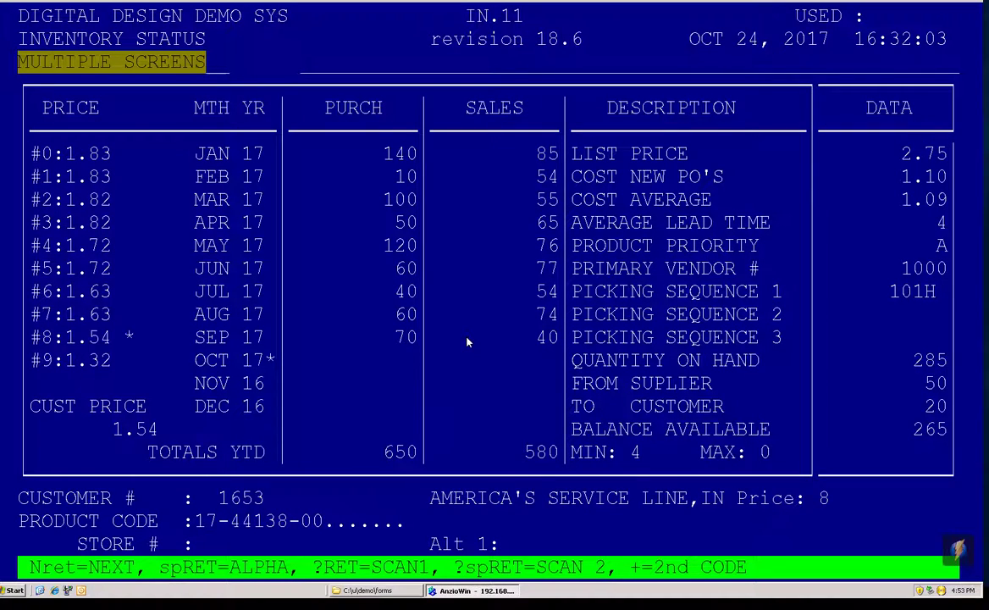
- Review the product's W4 open vendor orders with their due dates and quantities, and return to the inventory status
{"action": "type", "text": "W"}
{"action": "key", "text": "Return"}
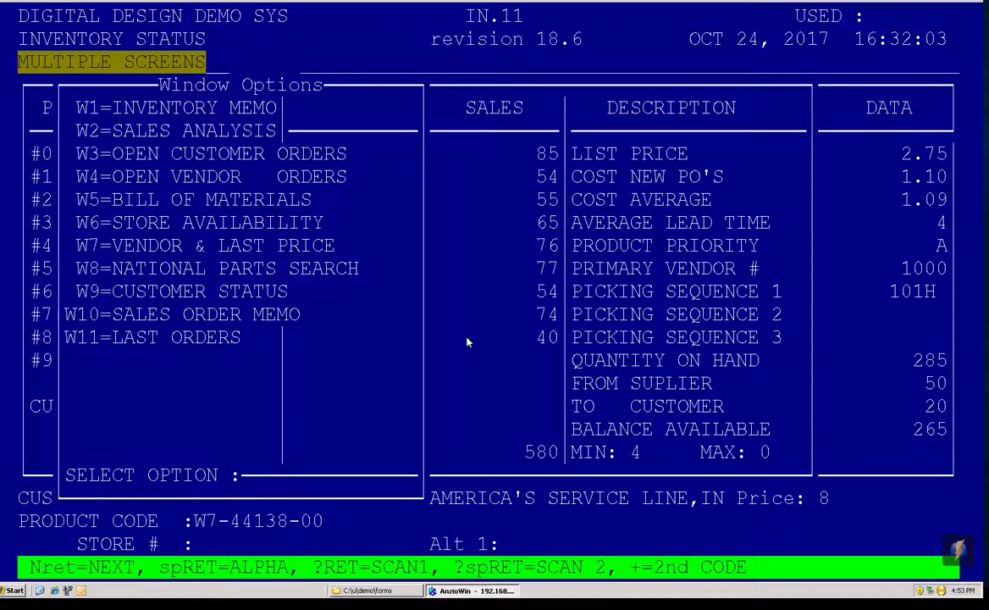
{"action": "type", "text": "W4"}
{"action": "key", "text": "Return"}
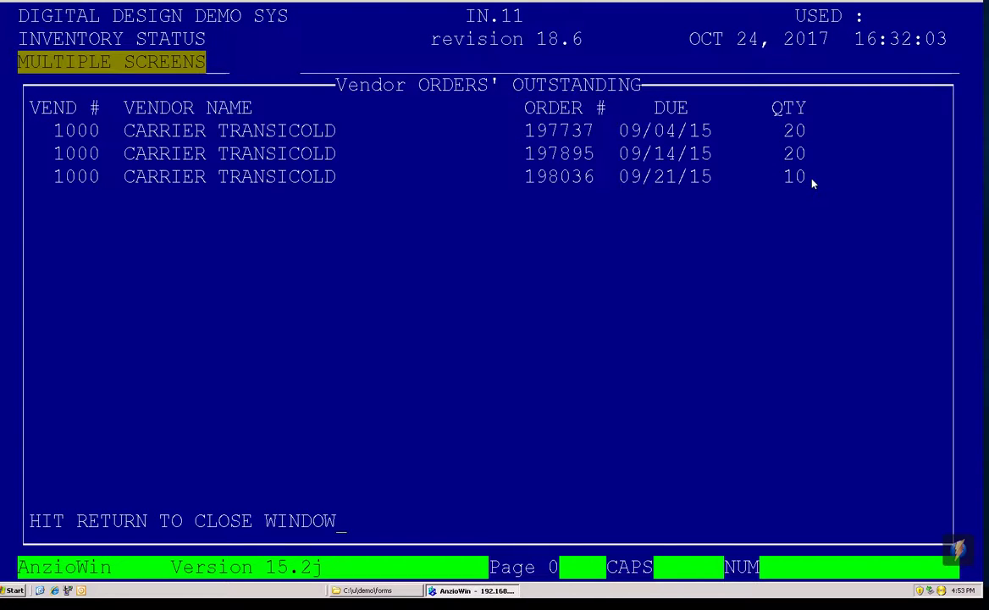
{"action": "key", "text": "Return"}
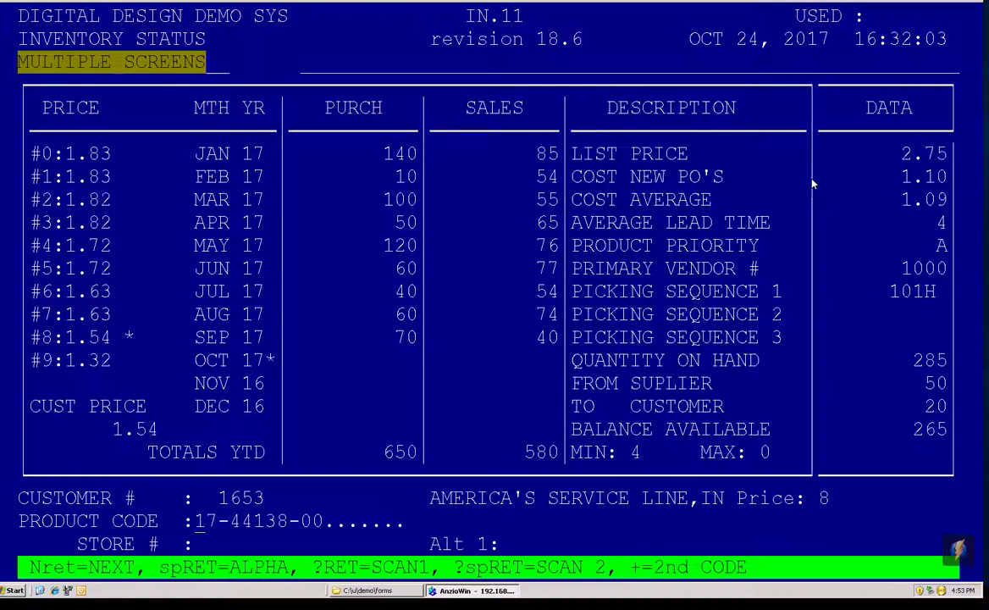
- Review the product's W3 open customer orders and return to the inventory status
{"action": "type", "text": "W"}
{"action": "key", "text": "Return"}
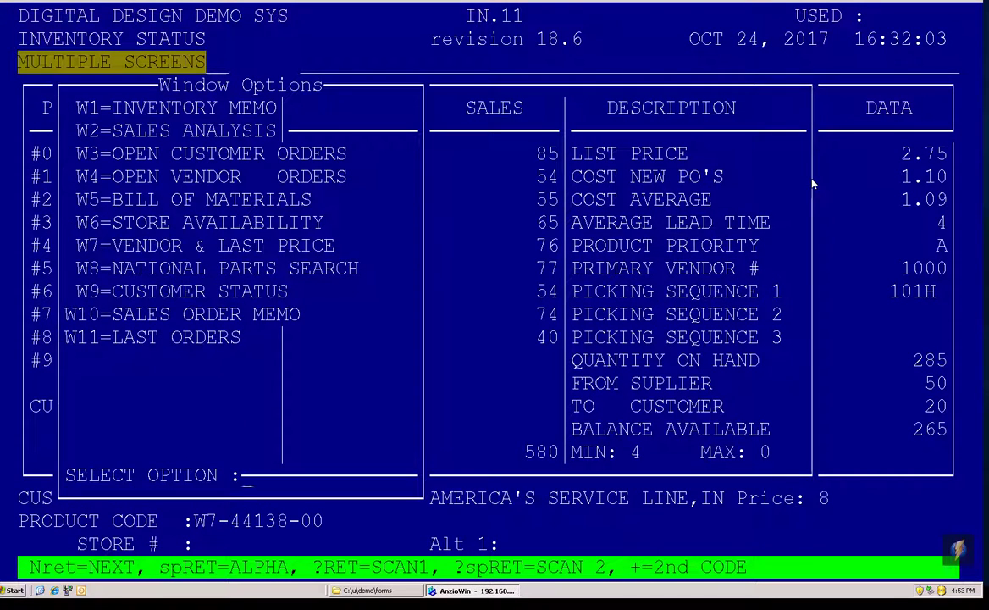
{"action": "type", "text": "W3"}
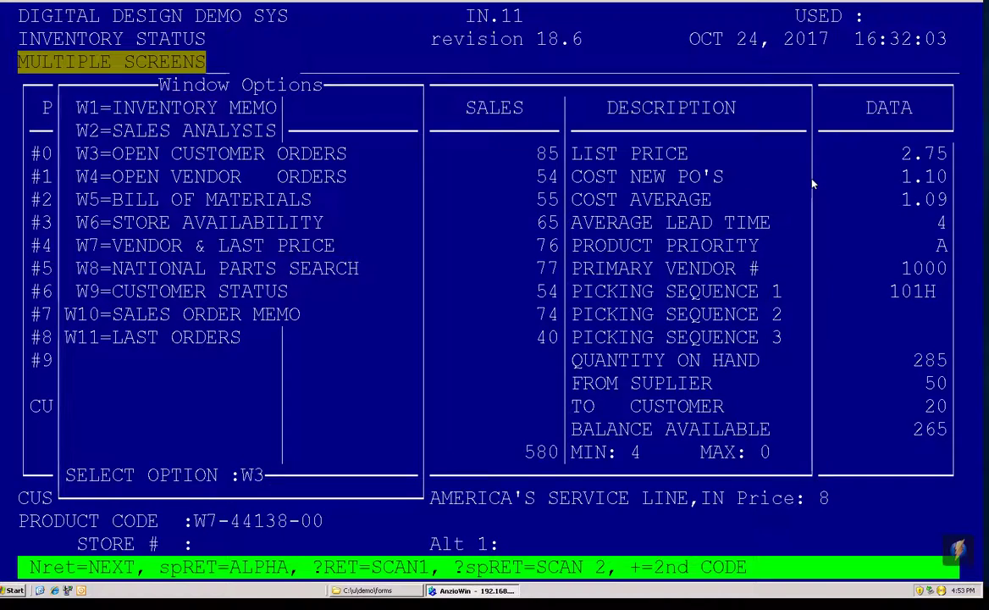
{"action": "key", "text": "Return"}
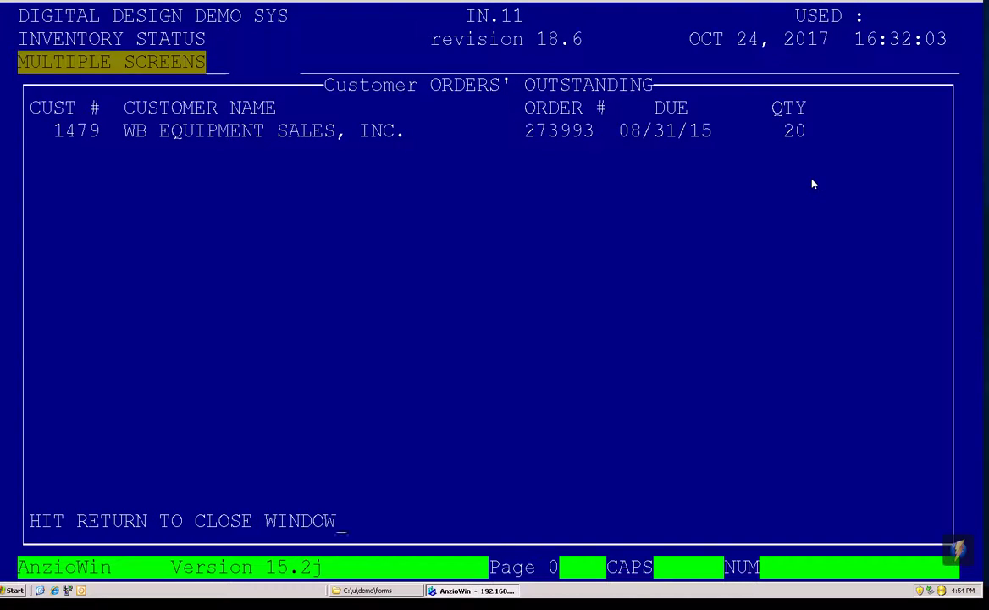
{"action": "key", "text": "Return"}
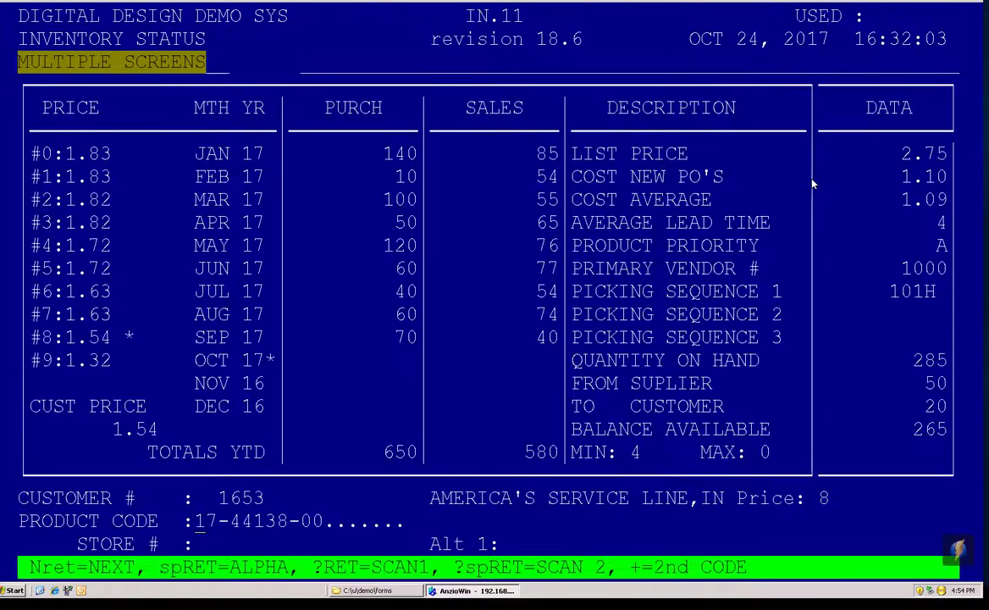
- Open the W11 last orders list for product 17-44138-00
{"action": "type", "text": "W"}
{"action": "key", "text": "Return"}
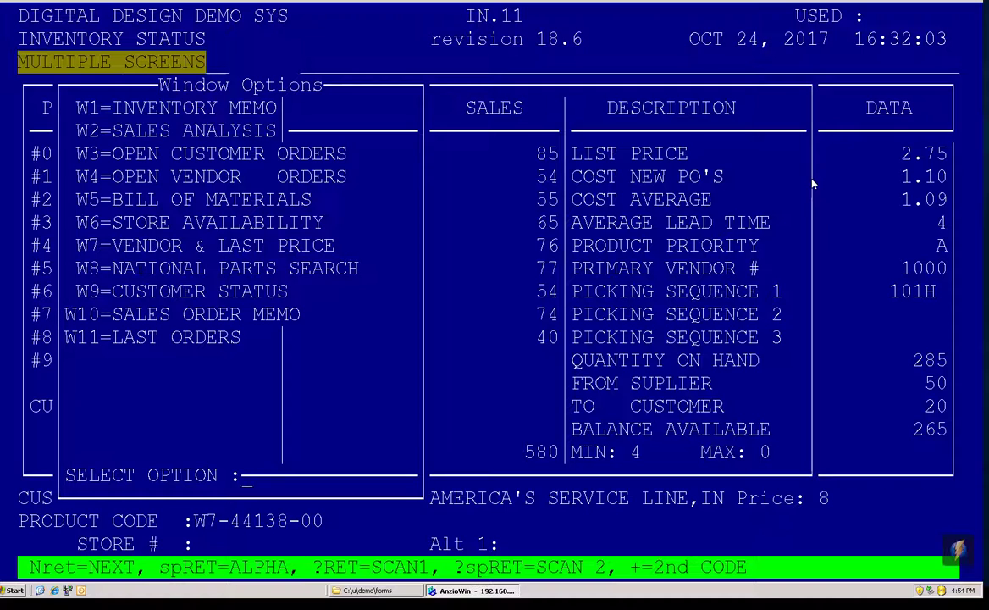
{"action": "type", "text": "W11"}
{"action": "key", "text": "Return"}
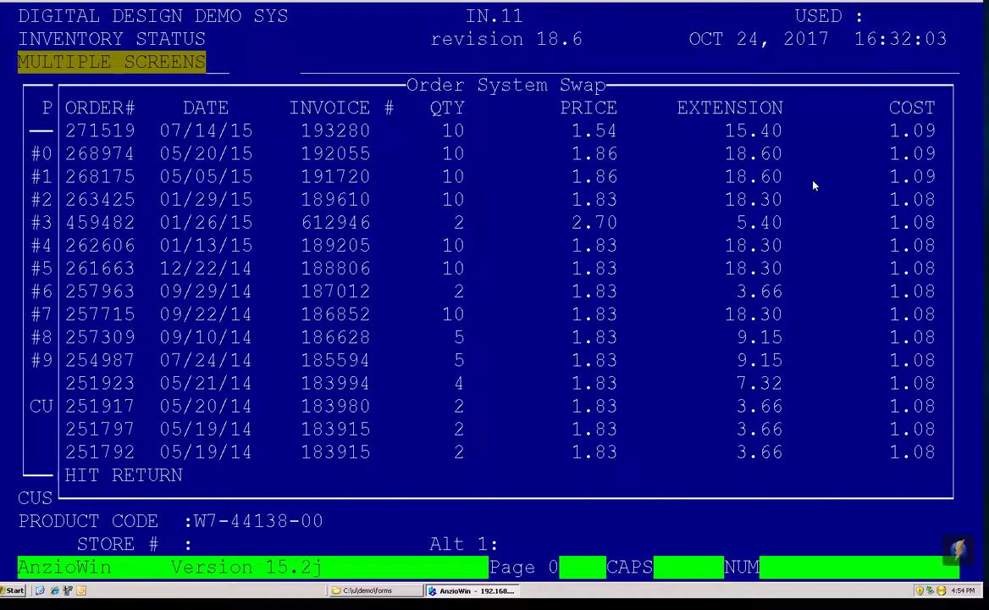
- Examine the invoice, quantity and price of the 07/14/15 order and compare them with the quantity and price of the 01/26/15 order
{"action": "left_click", "coordinate": [77, 139]}
{"action": "left_click_drag", "start_coordinate": [81, 142], "coordinate": [367, 128]}
{"action": "left_click", "coordinate": [106, 143]}
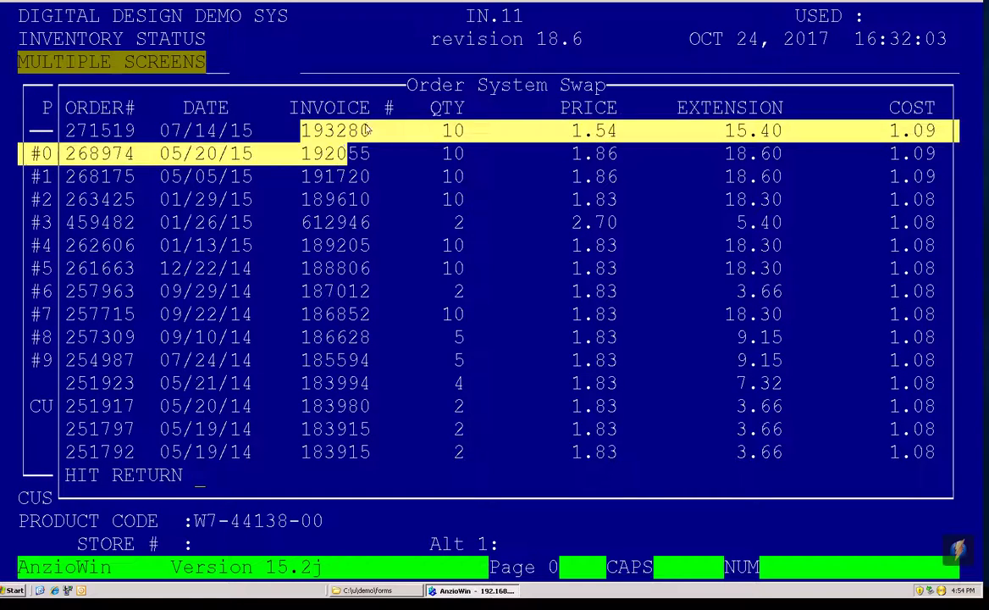
{"action": "left_click_drag", "start_coordinate": [432, 131], "coordinate": [477, 134]}
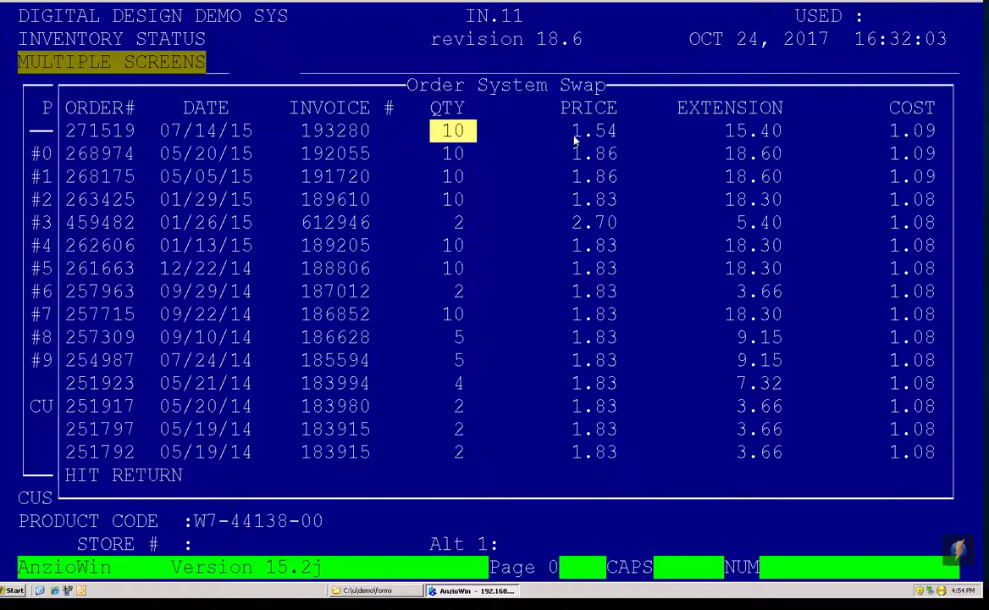
{"action": "left_click_drag", "start_coordinate": [574, 131], "coordinate": [613, 131]}
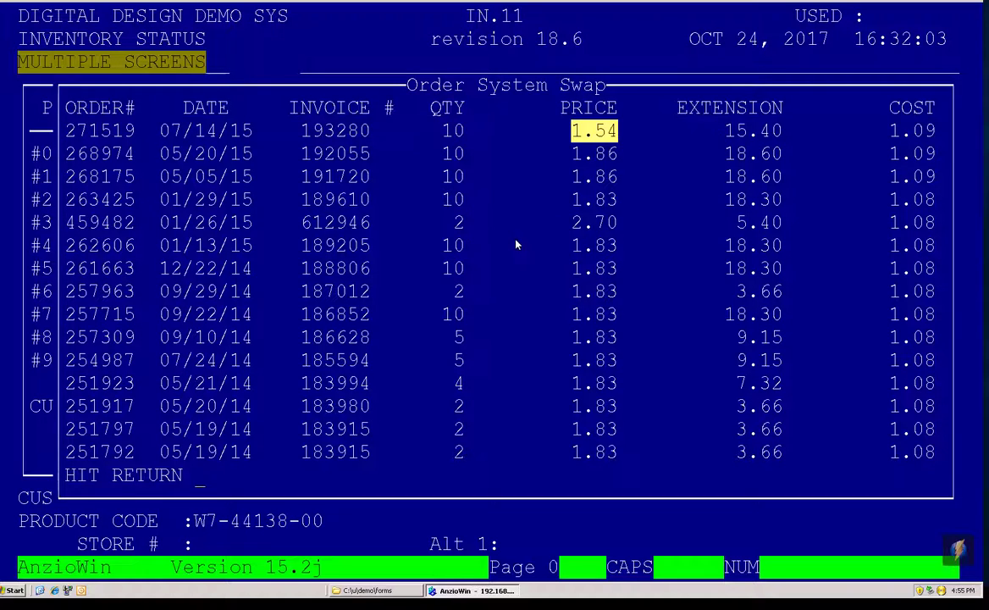
{"action": "left_click", "coordinate": [457, 225]}
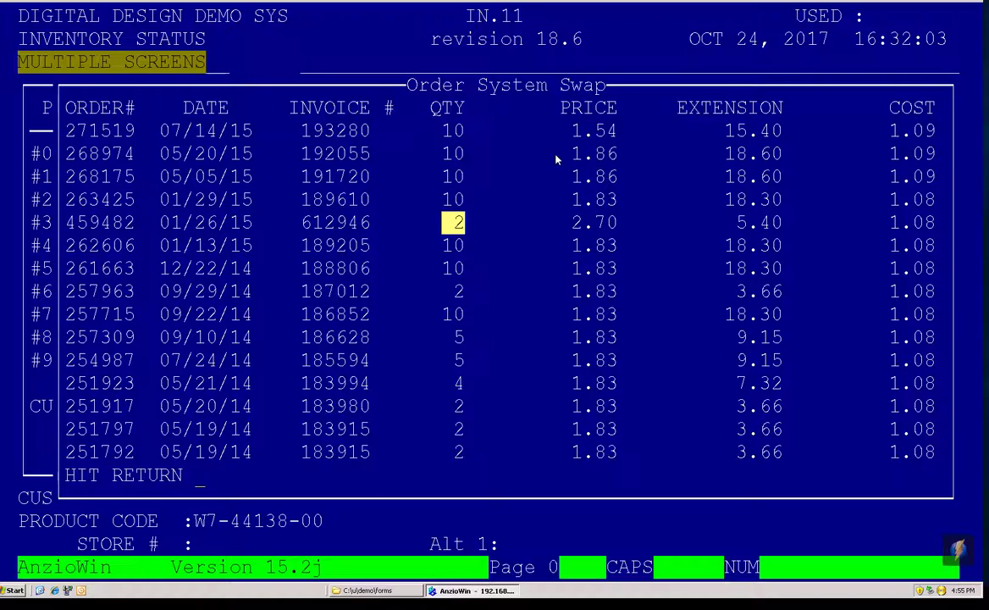
{"action": "left_click", "coordinate": [603, 132]}
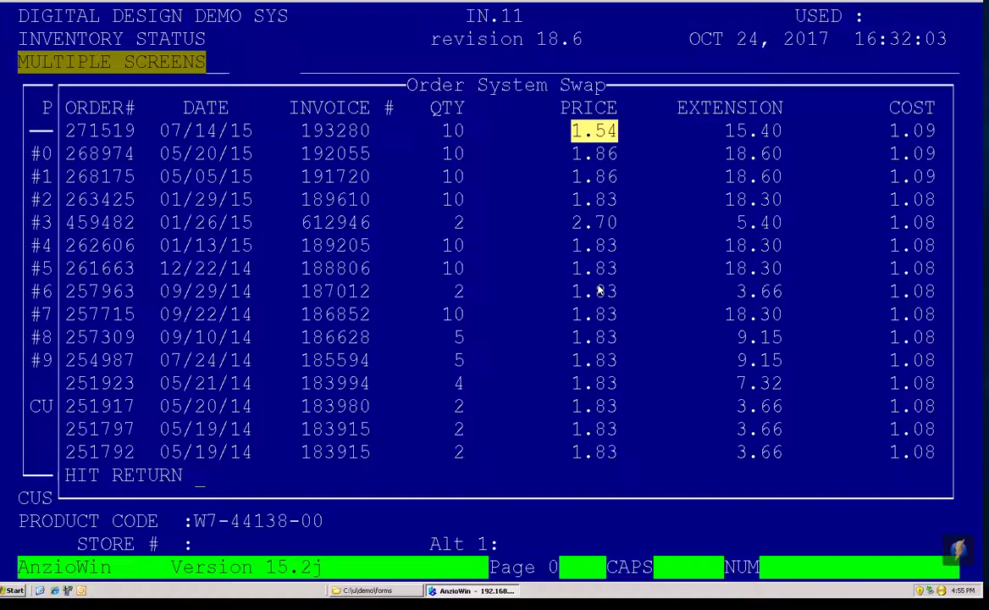
{"action": "left_click", "coordinate": [576, 223]}
{"action": "left_click_drag", "start_coordinate": [577, 223], "coordinate": [611, 229]}
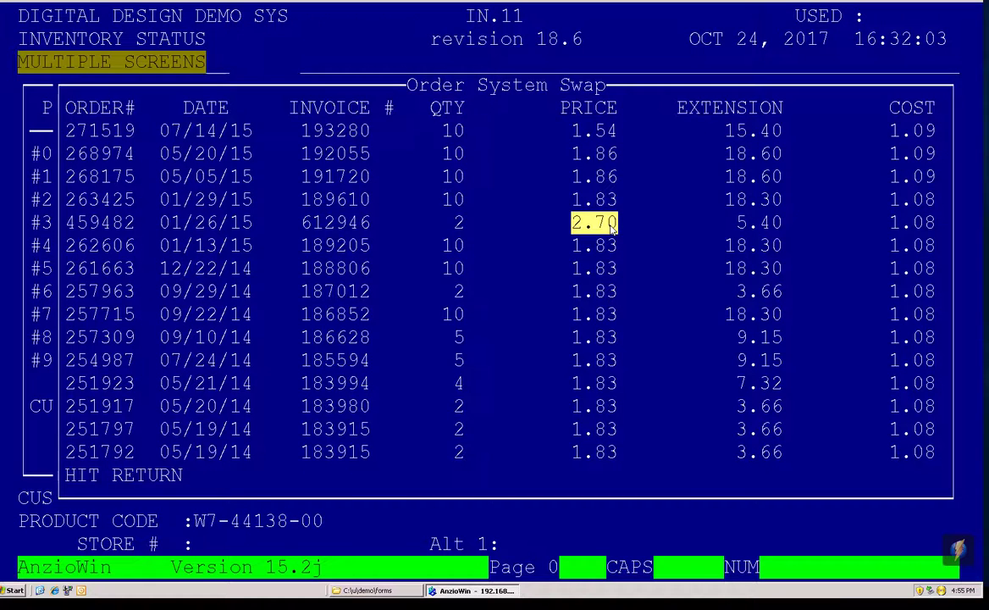
- Page through the product's older orders to the earliest ones in the order history
{"action": "key", "text": "Return"}
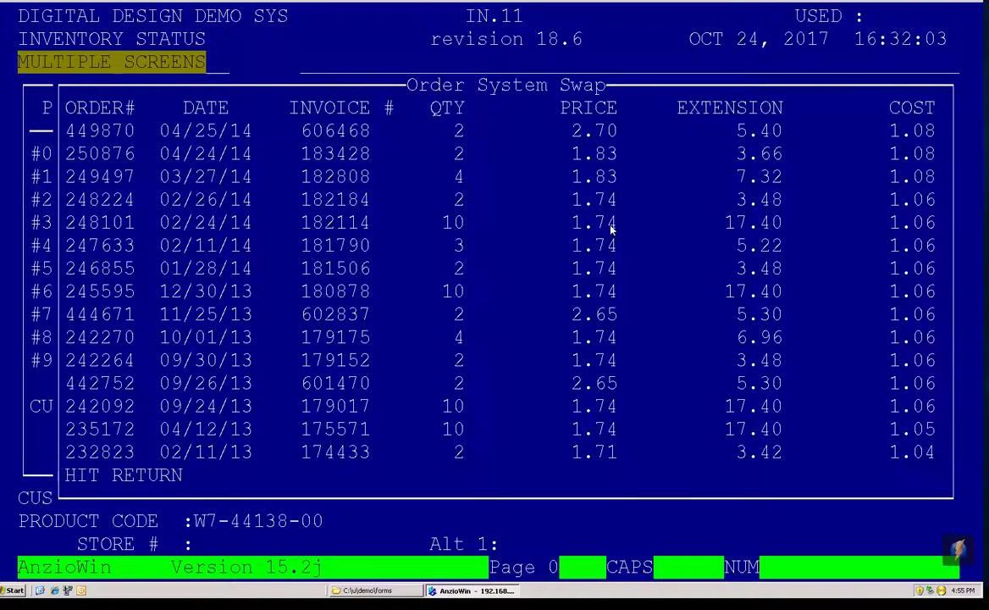
{"action": "key", "text": "Return"}
{"action": "key", "text": "Return"}
{"action": "key", "text": "Return"}
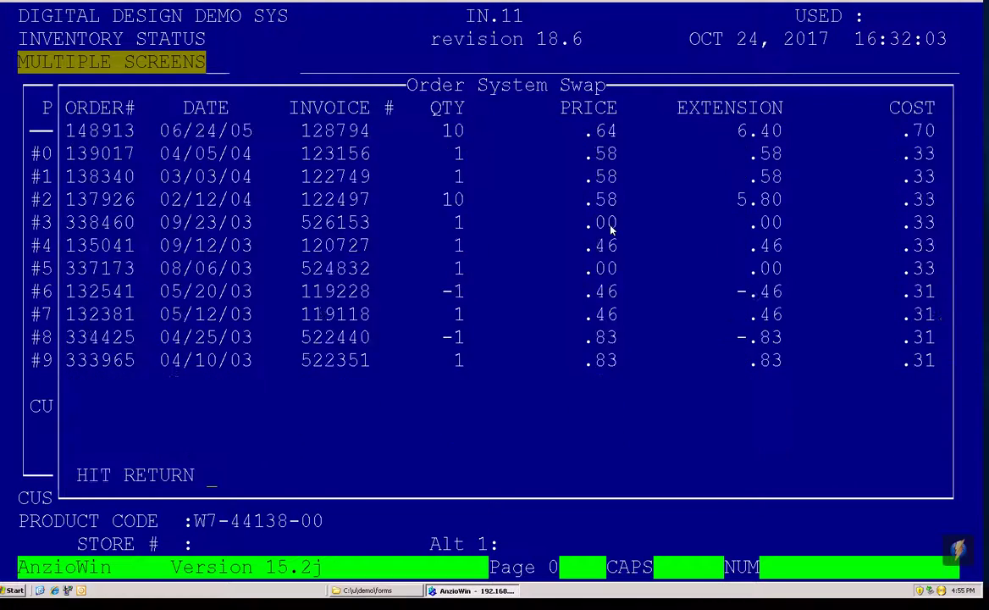